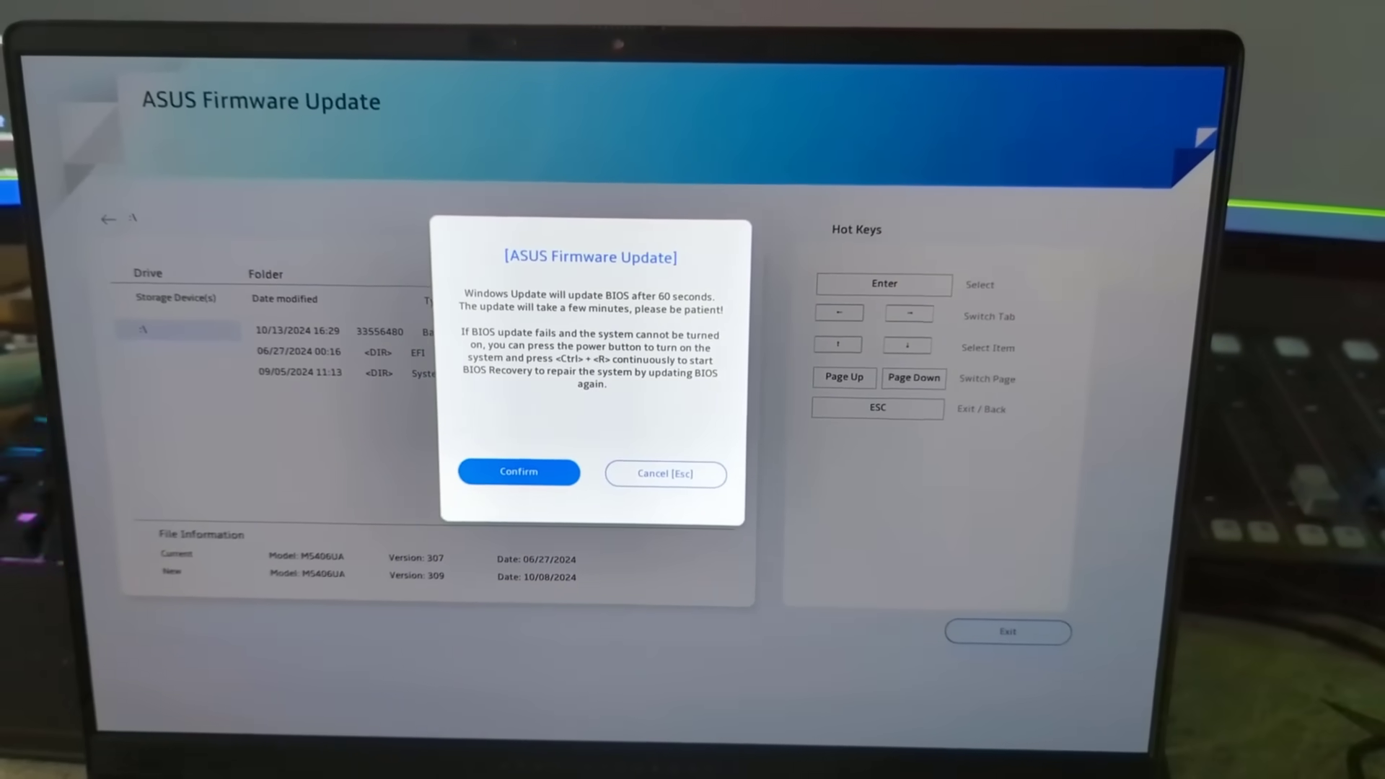
Step: Confirm the BIOS firmware update from version 307 to 309
key(Return)
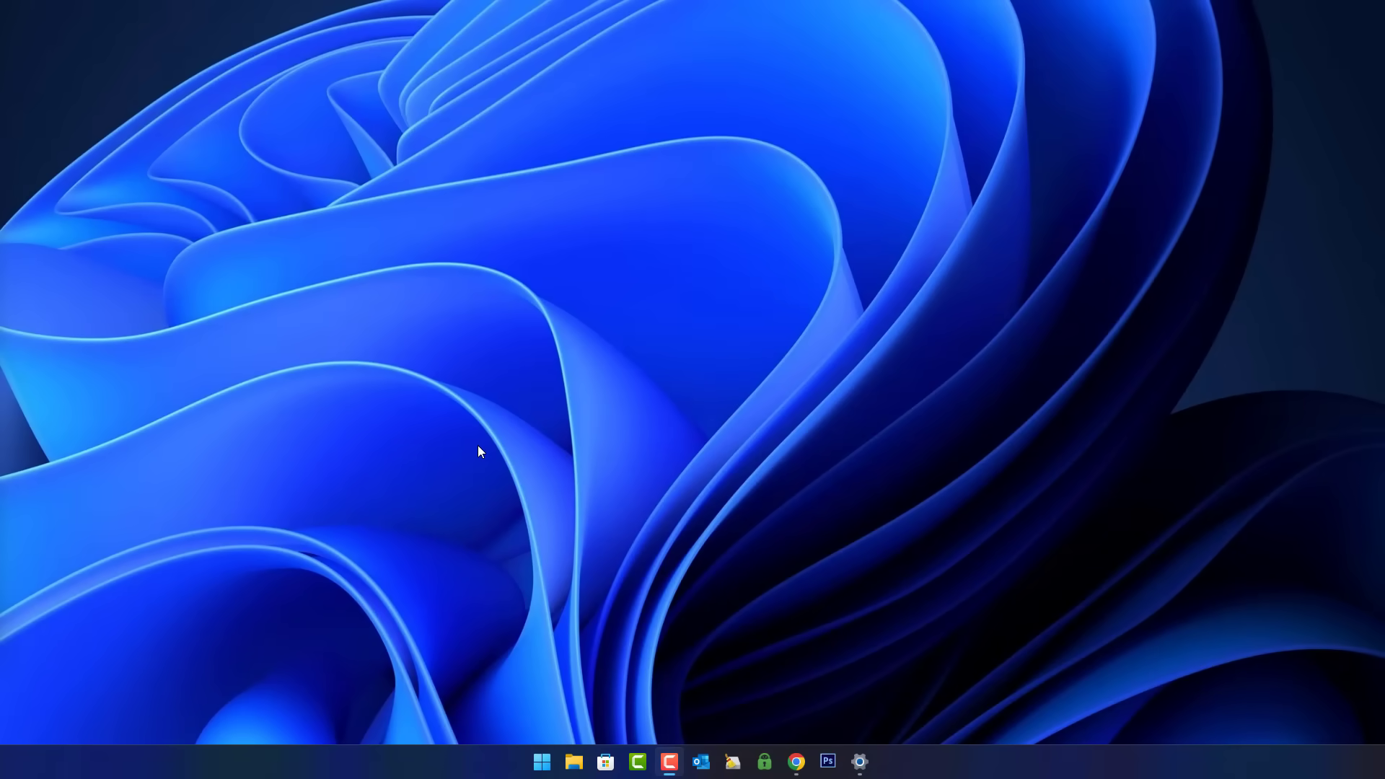
Step: Search the Start menu for 'gpedit' and launch the Edit group policy result
click(543, 765)
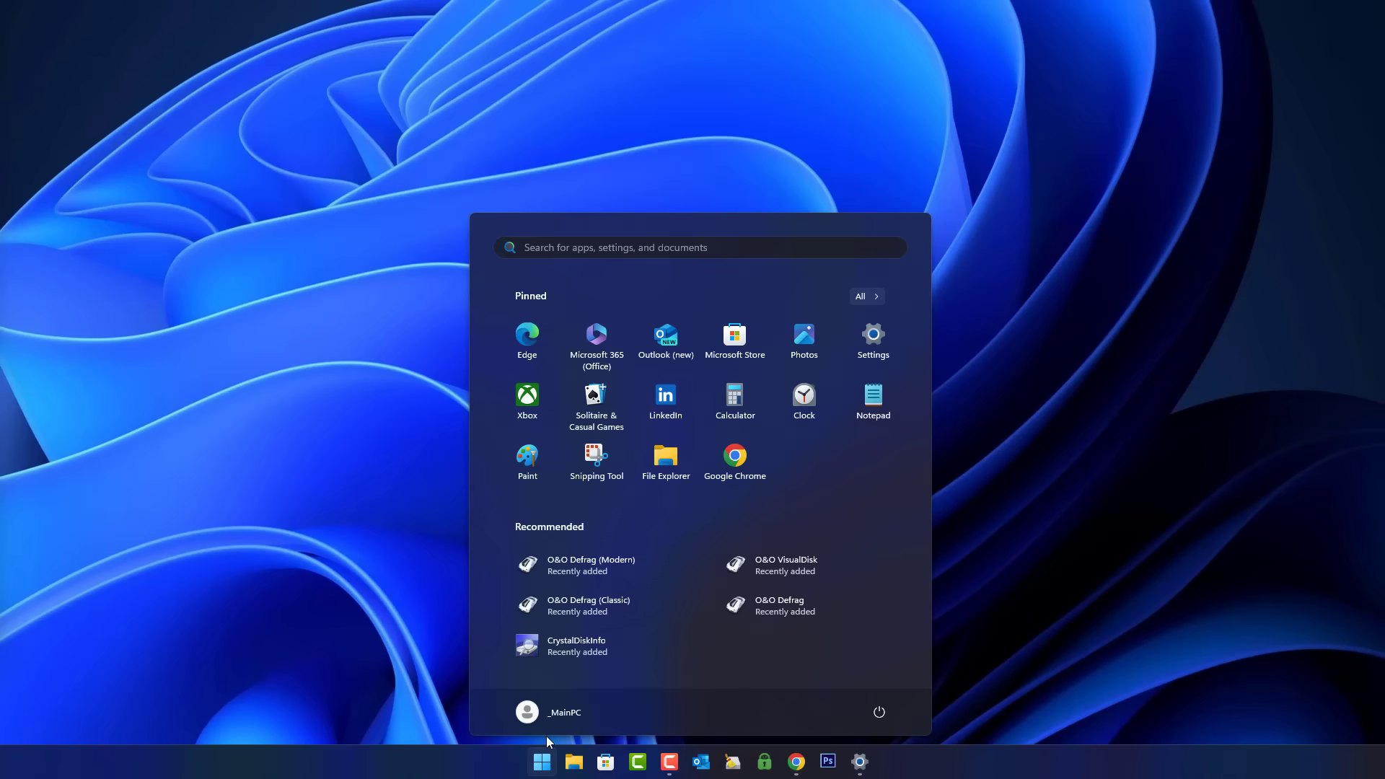
text(gpedit)
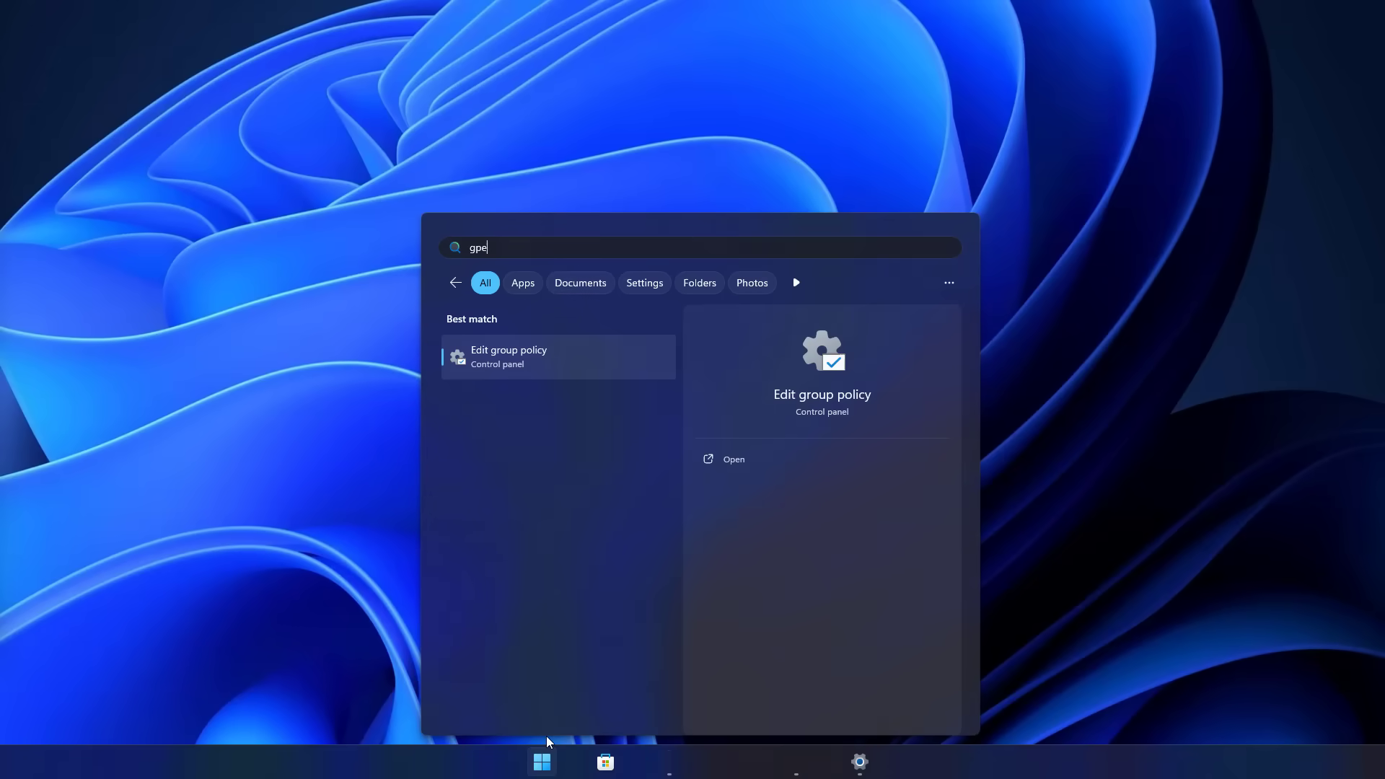
click(511, 361)
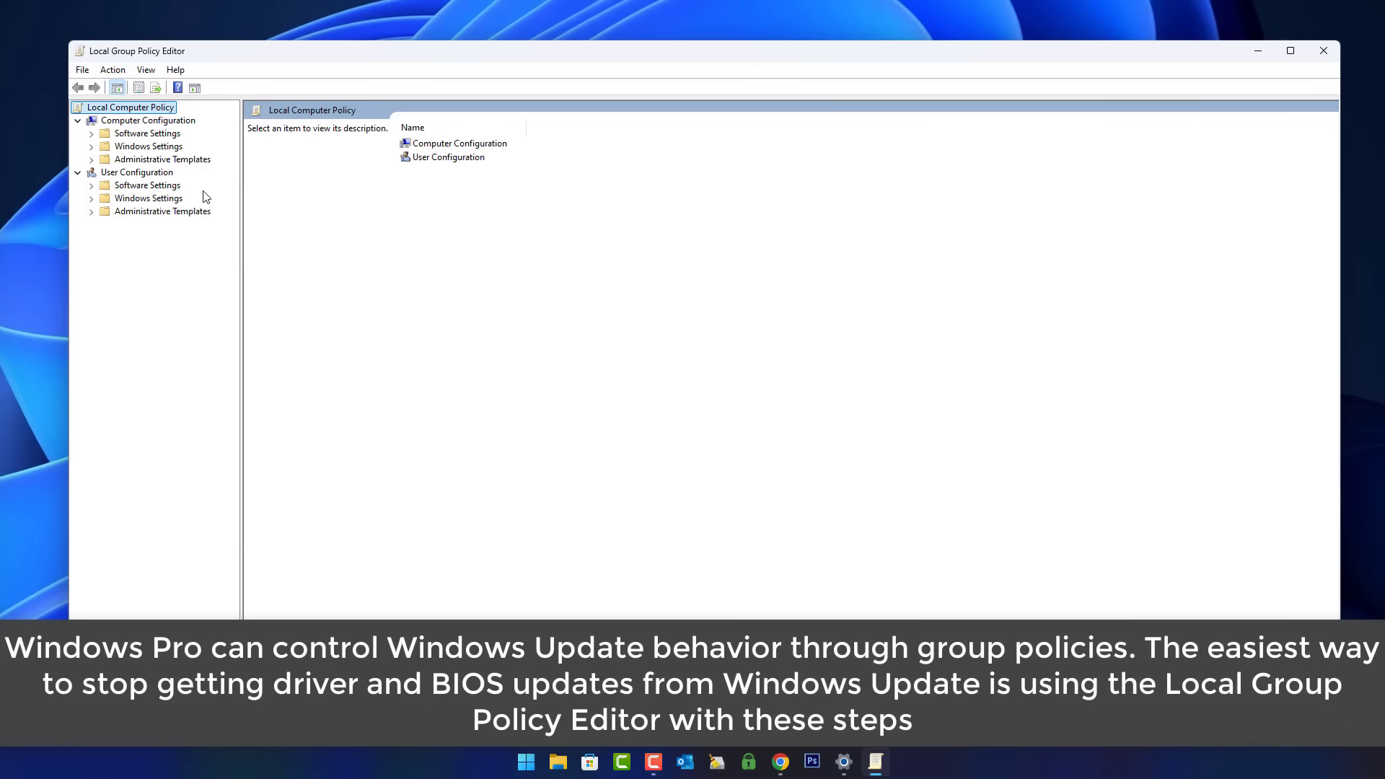
Step: Expand Computer Configuration, Administrative Templates and Windows Components, widening the policy tree pane
click(140, 122)
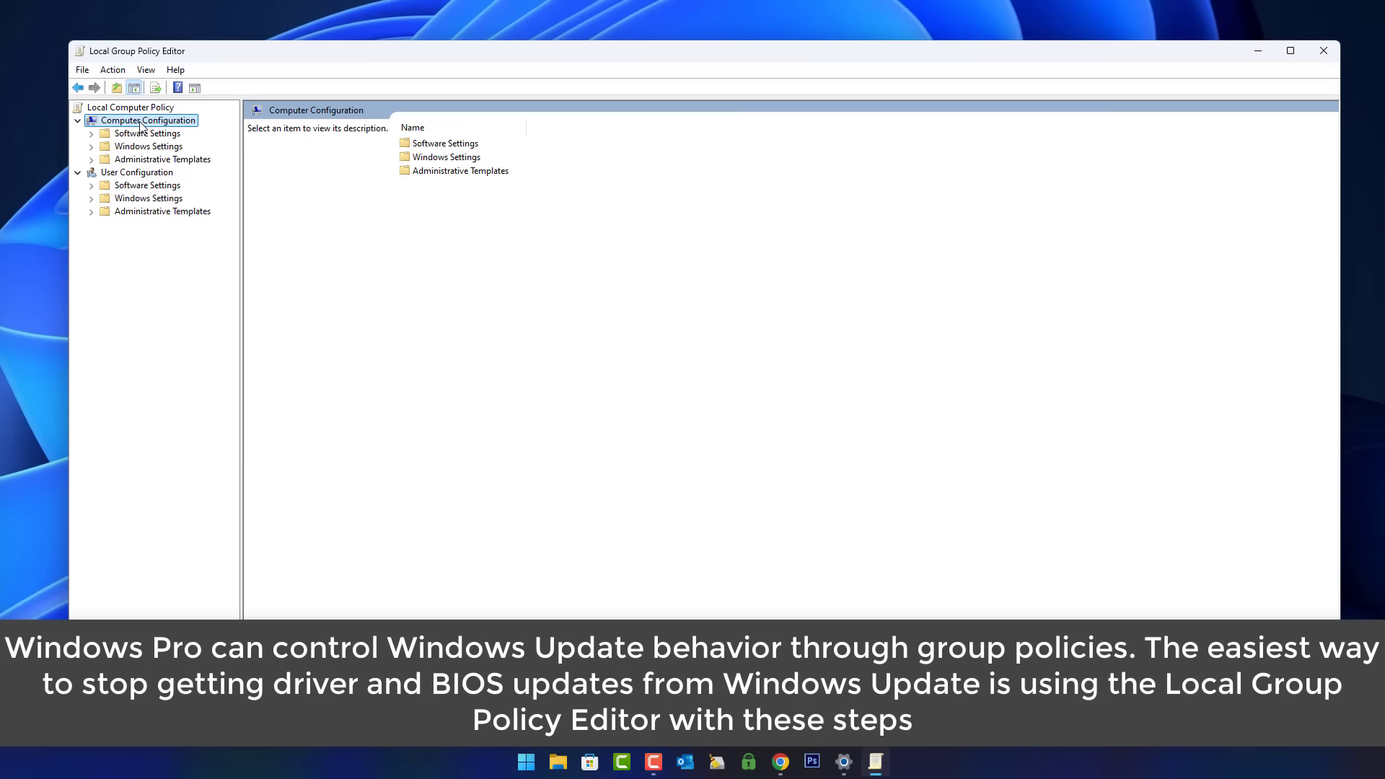
click(156, 160)
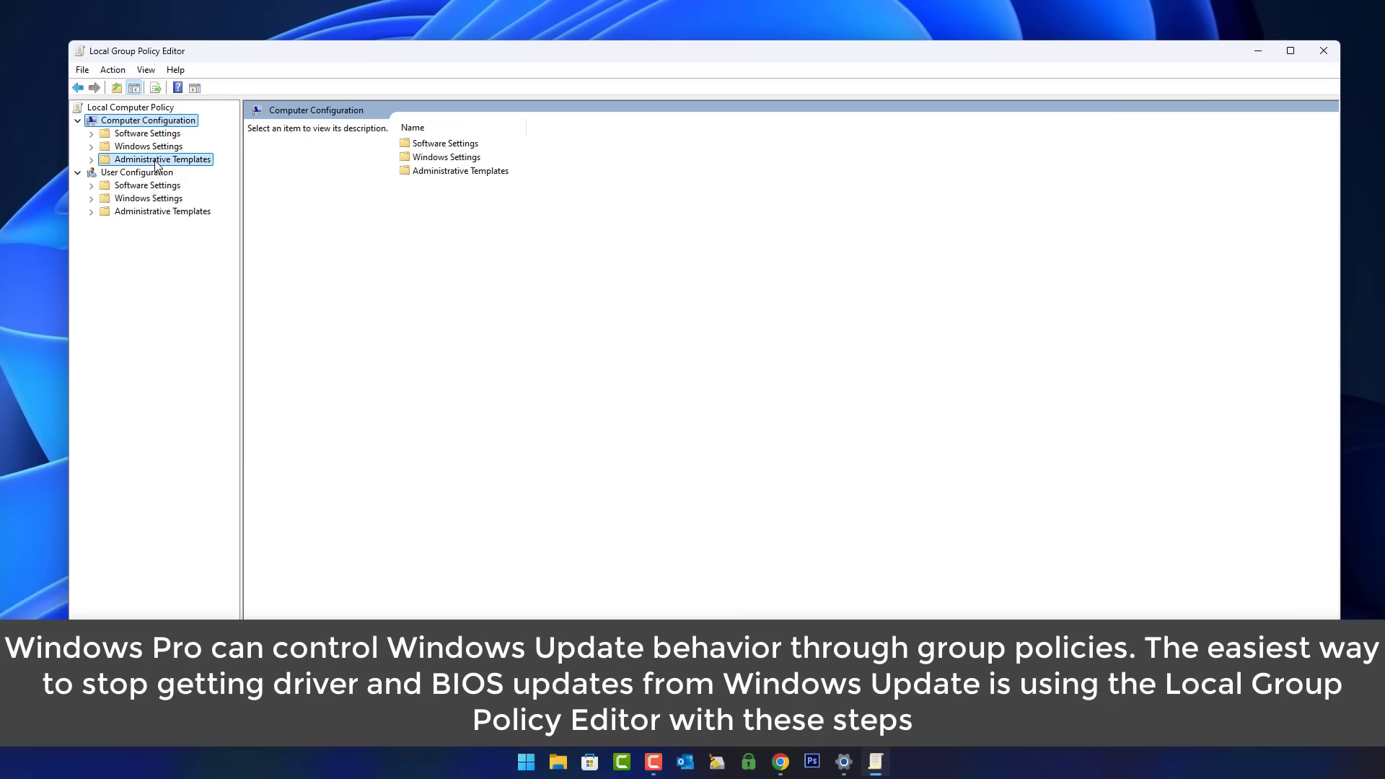
click(91, 160)
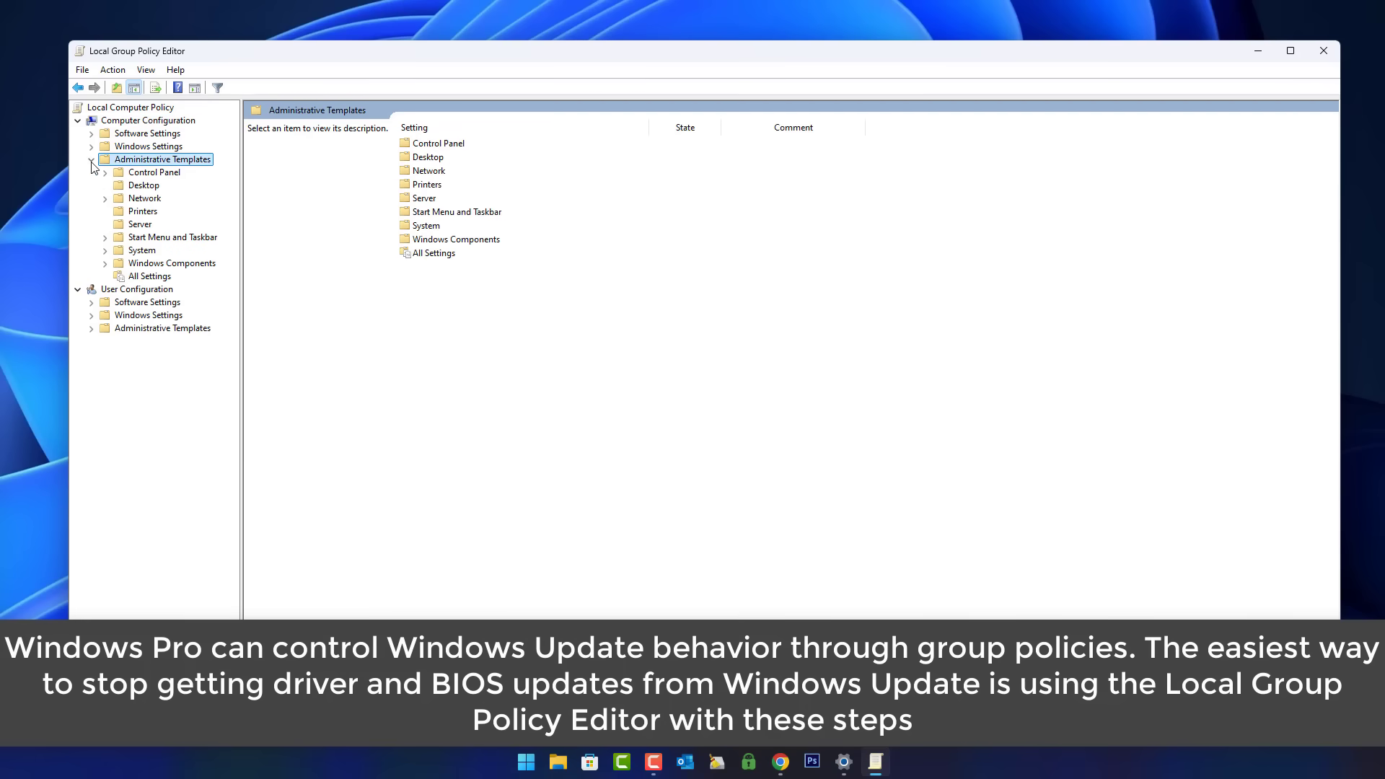
click(188, 268)
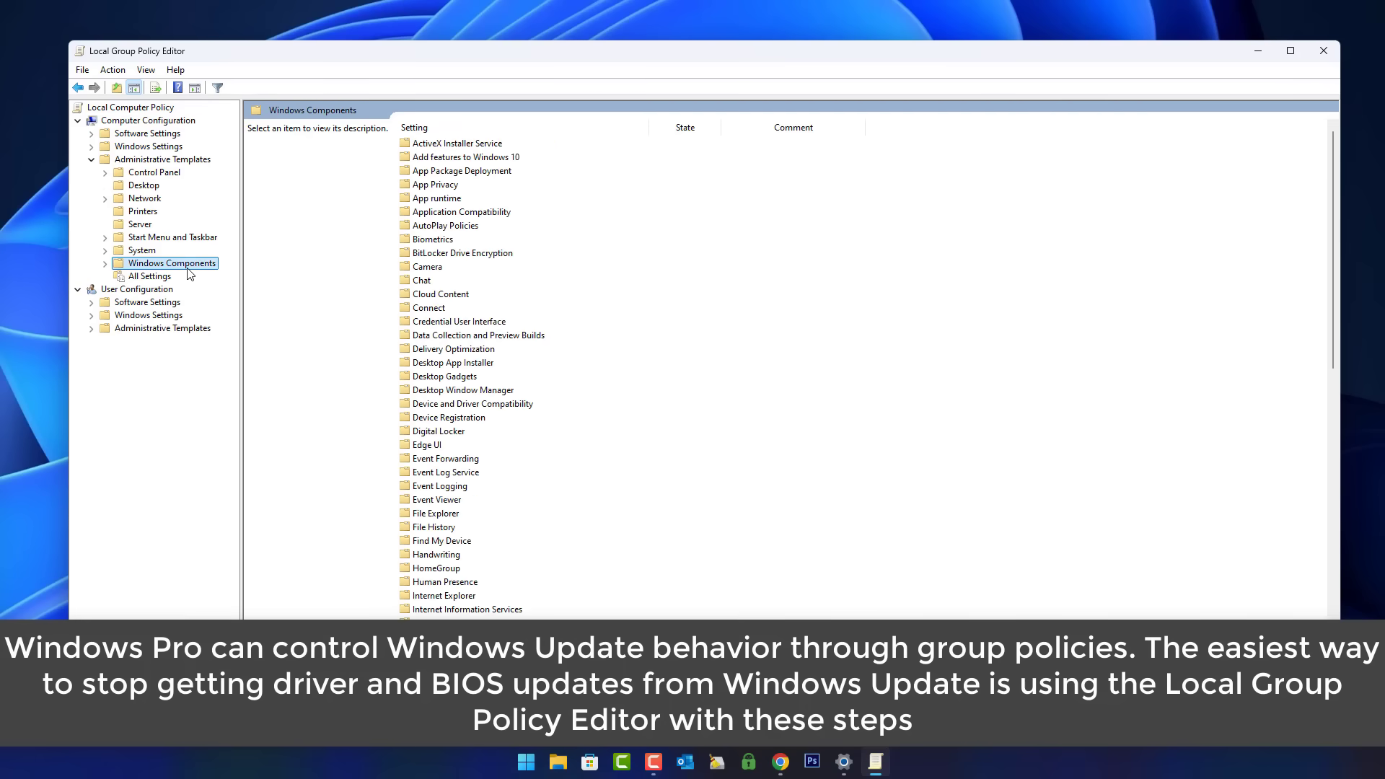
click(105, 264)
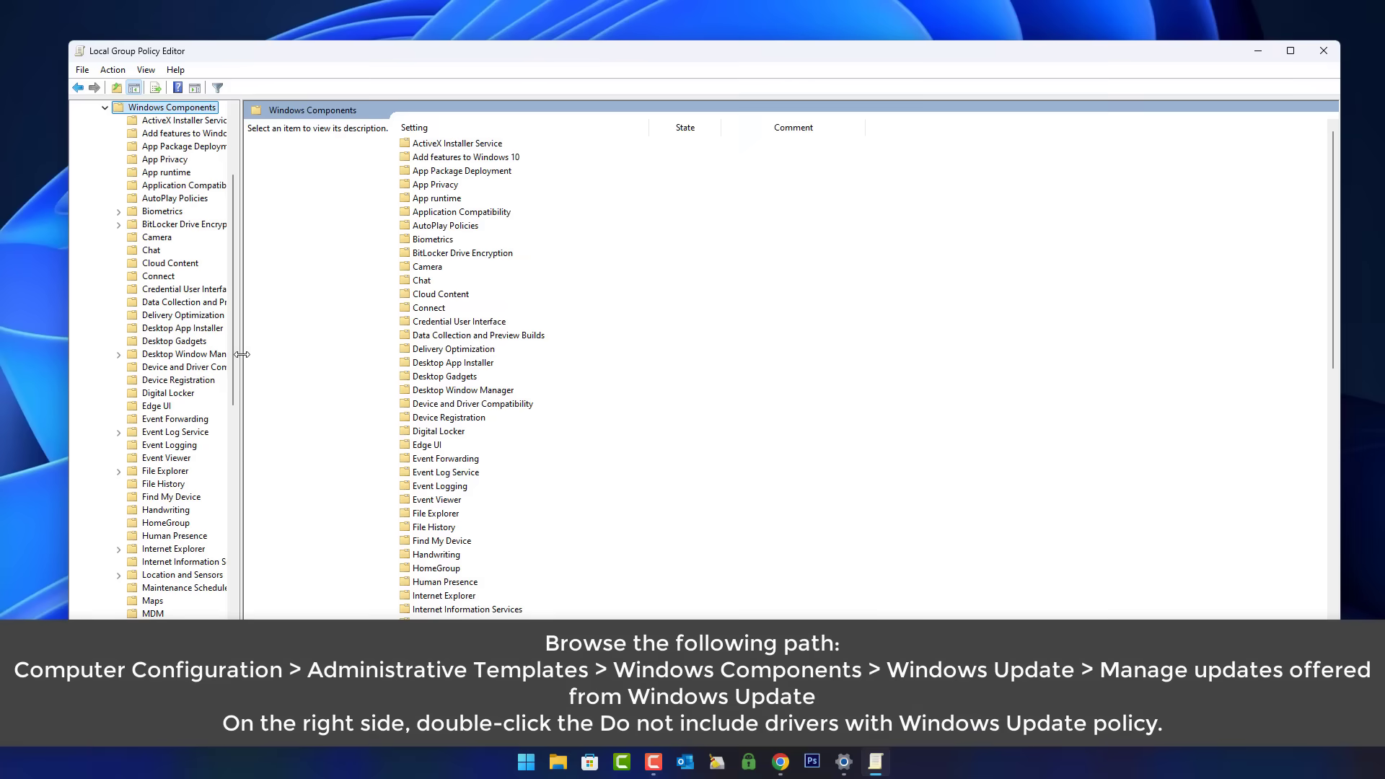
drag(246, 358, 329, 389)
scroll(252, 429, down, 16)
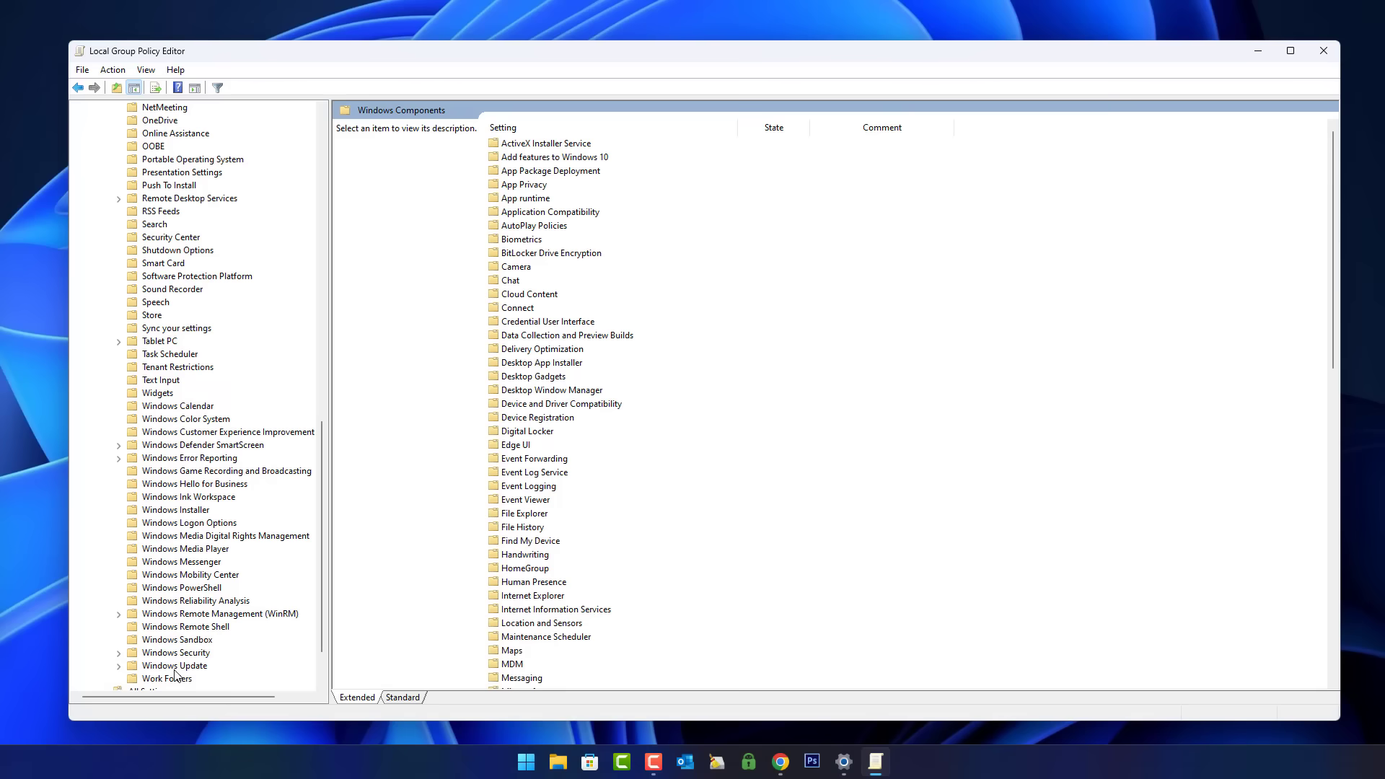
Step: Open Windows Update > Manage updates offered from Windows Update and select the driver-exclusion policy
click(181, 666)
scroll(216, 586, down, 2)
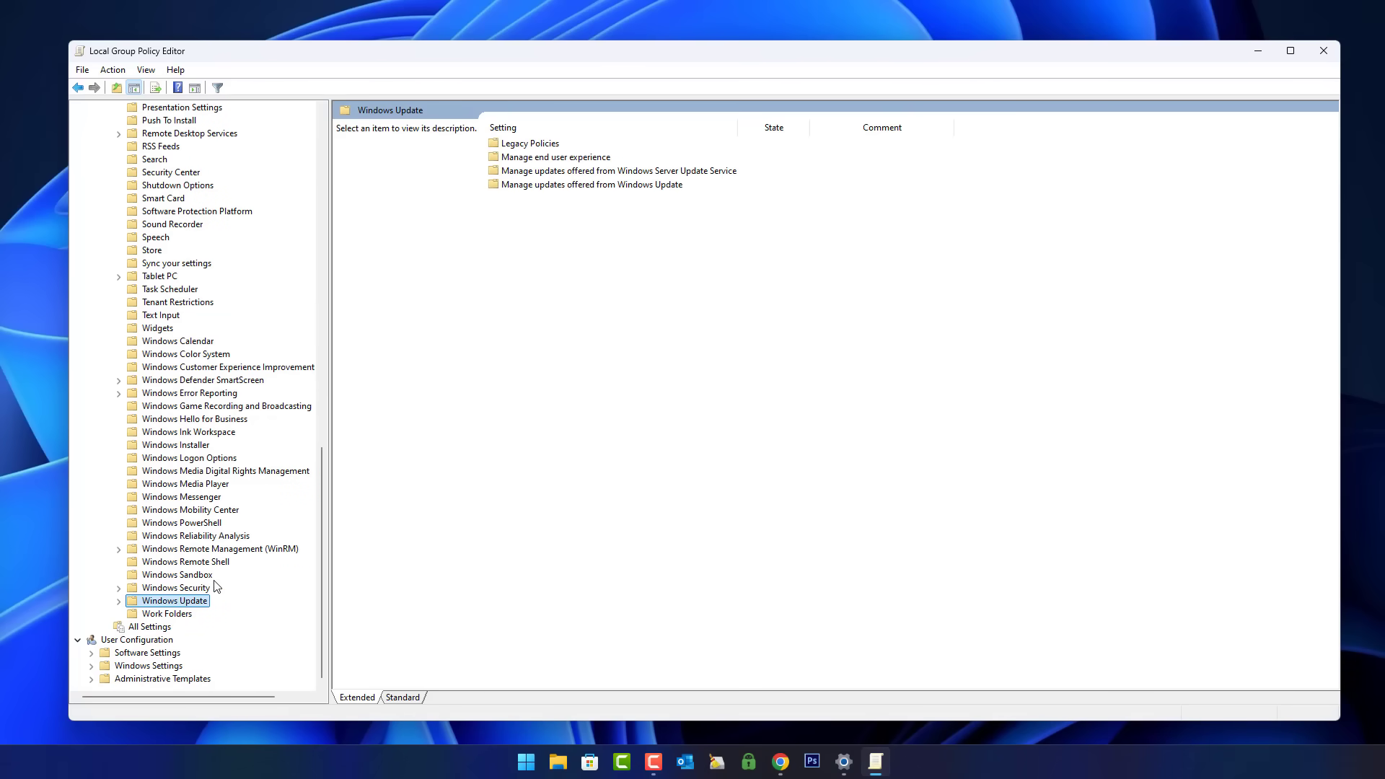
click(119, 602)
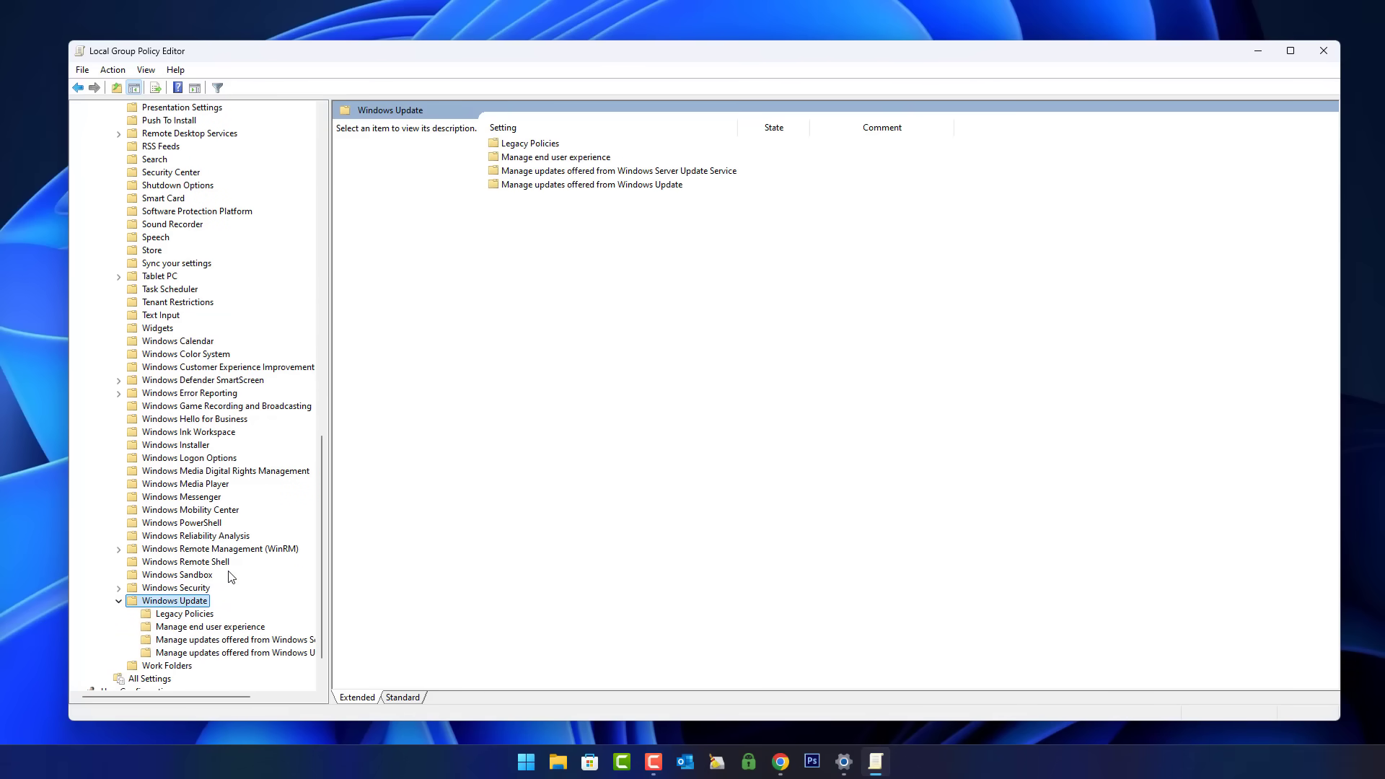
scroll(231, 577, down, 2)
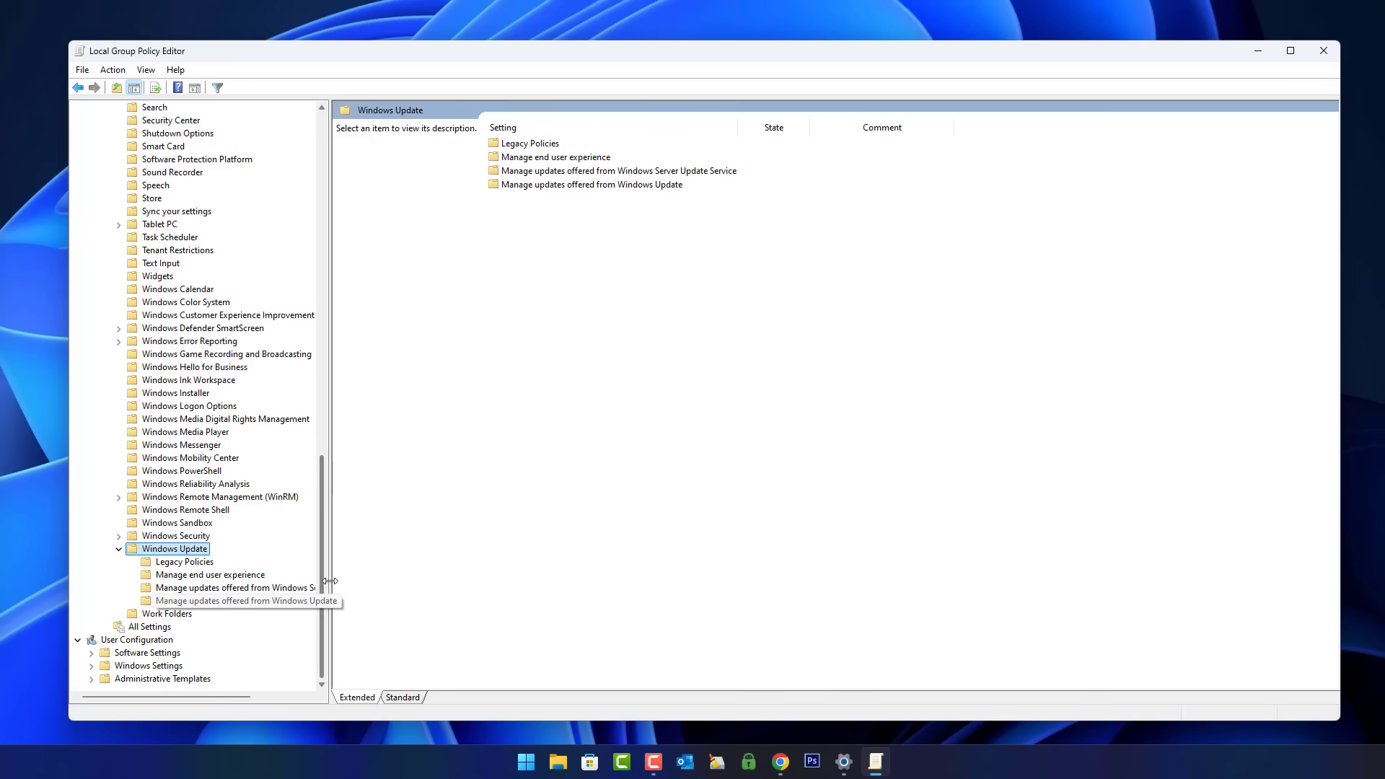
drag(330, 581, 432, 581)
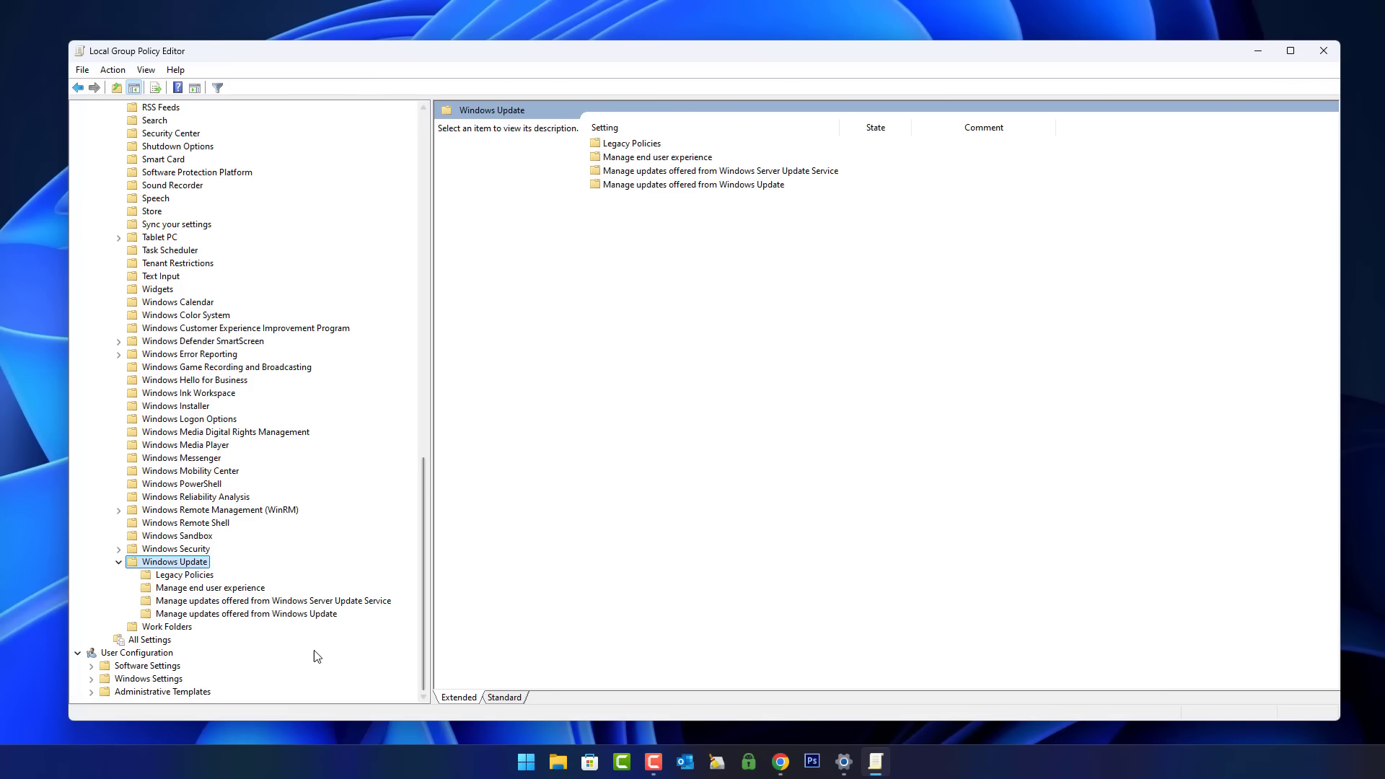
click(280, 615)
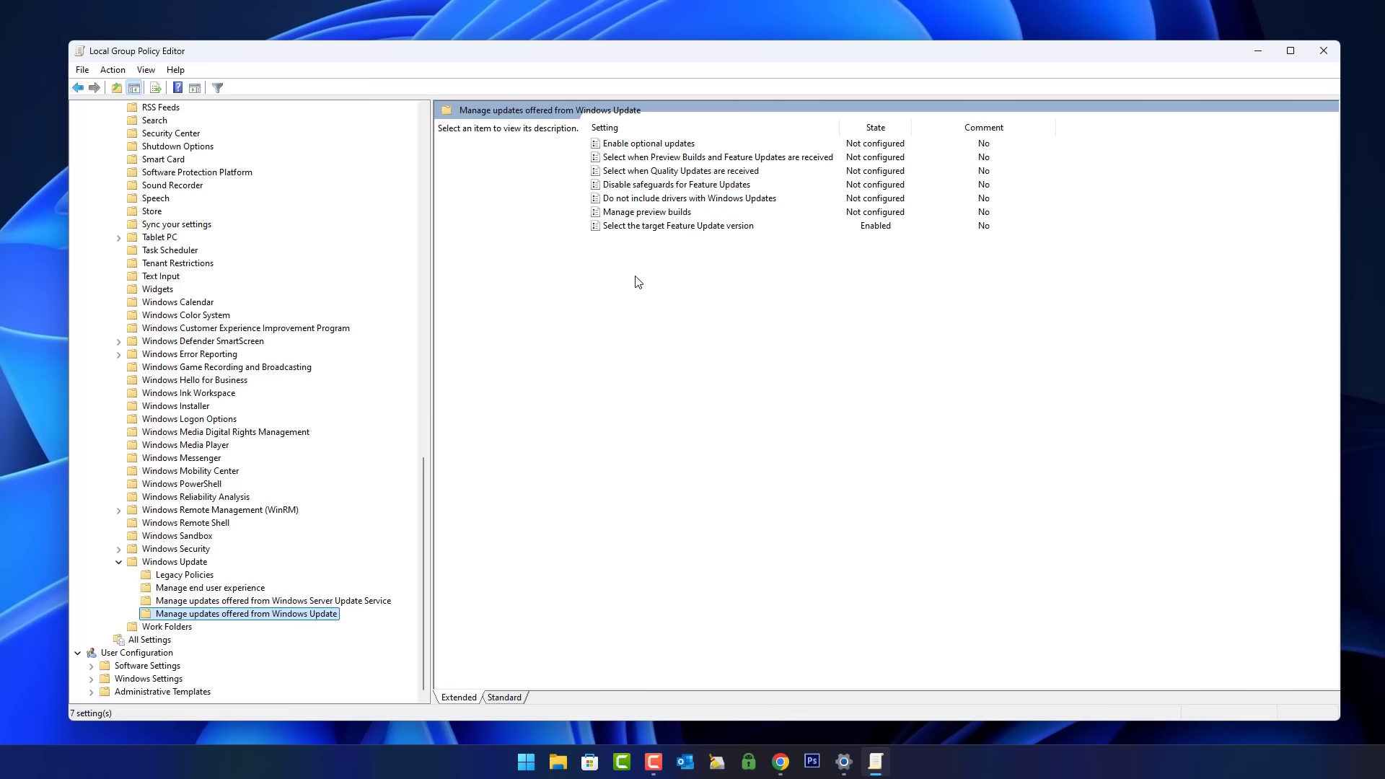
click(640, 201)
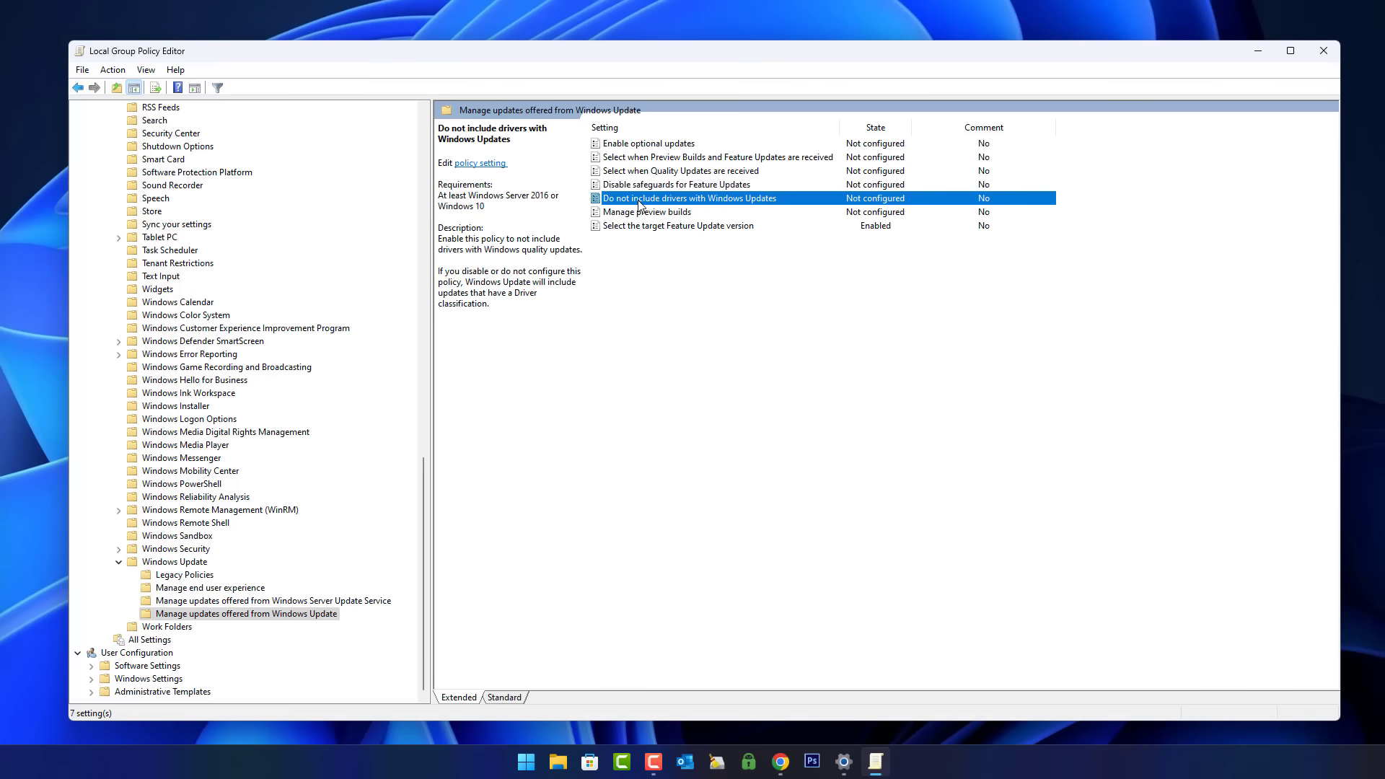
Step: Set 'Do not include drivers with Windows Updates' to Enabled, then apply and save it
double_click(737, 209)
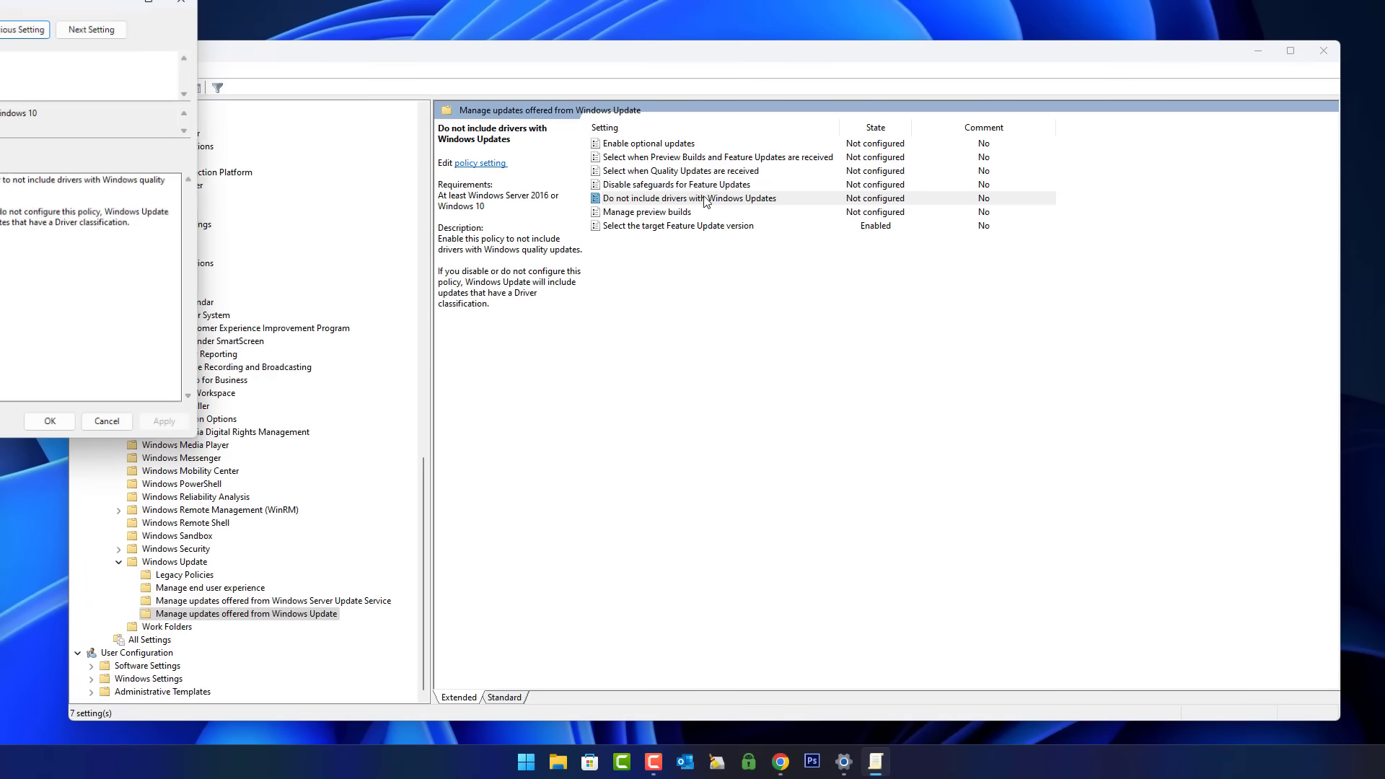
drag(0, 3, 613, 130)
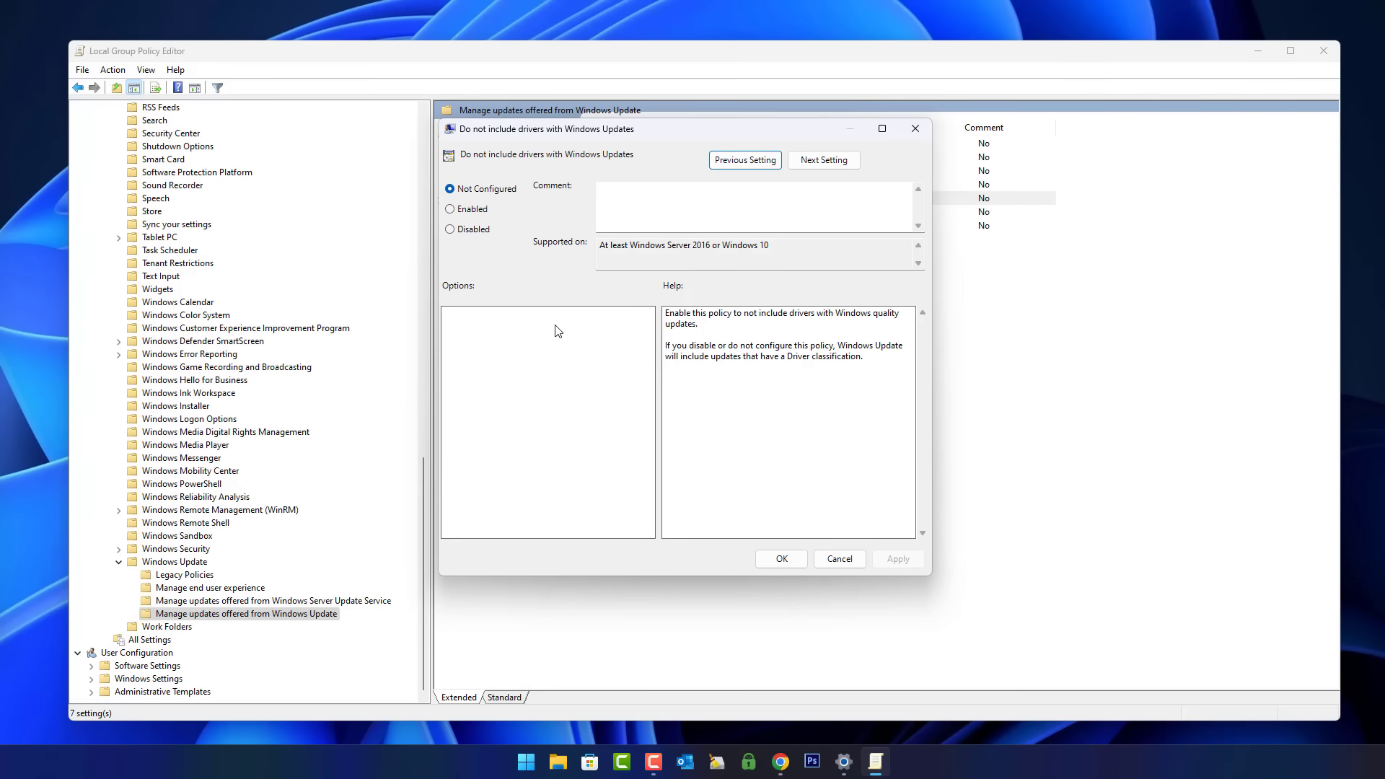
click(453, 209)
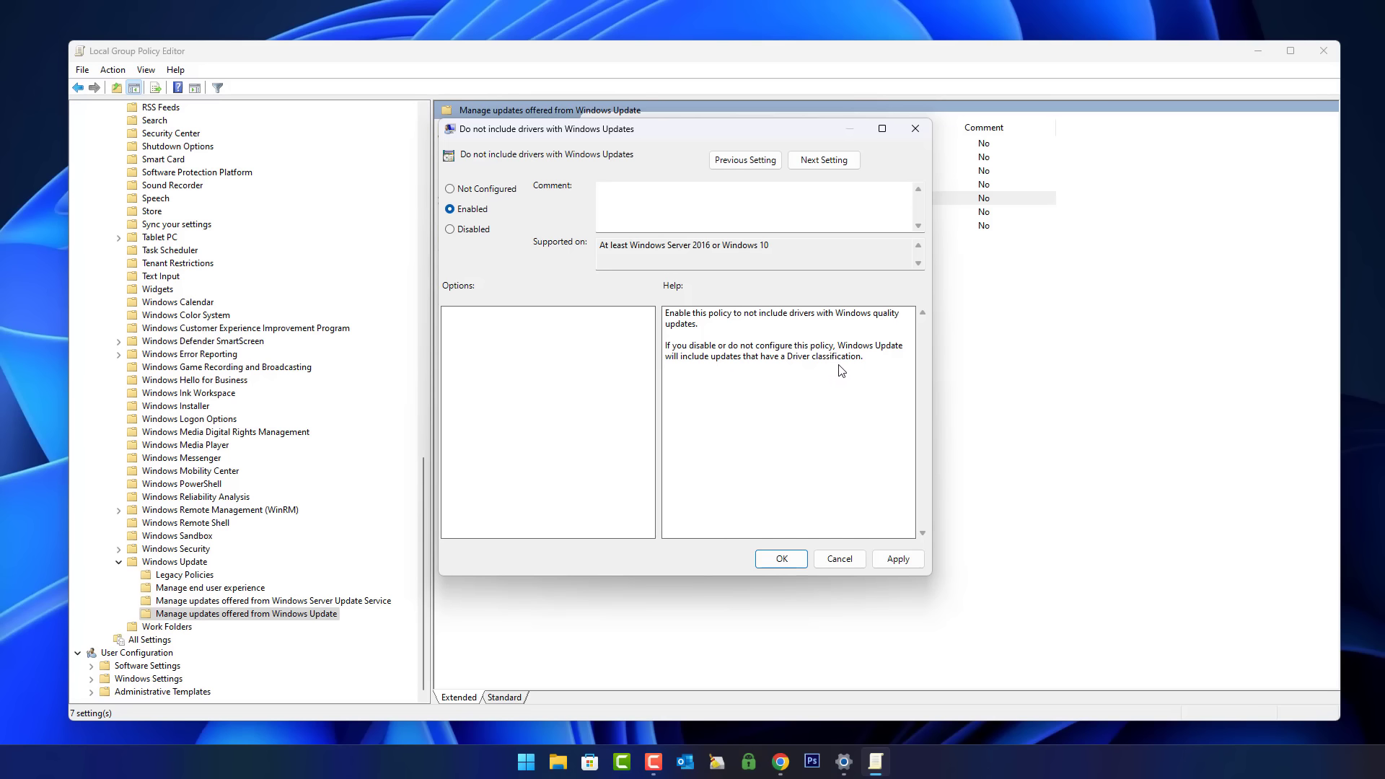
click(898, 564)
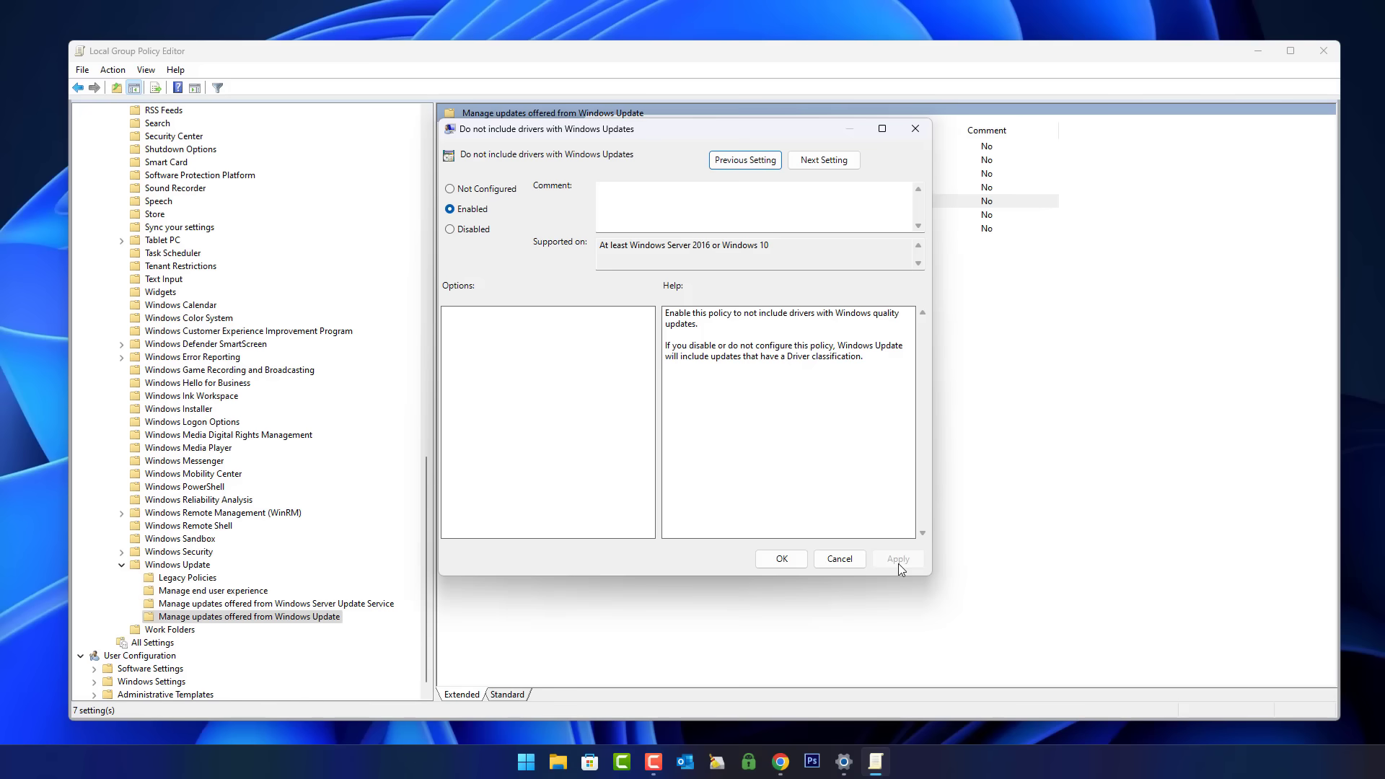
click(796, 562)
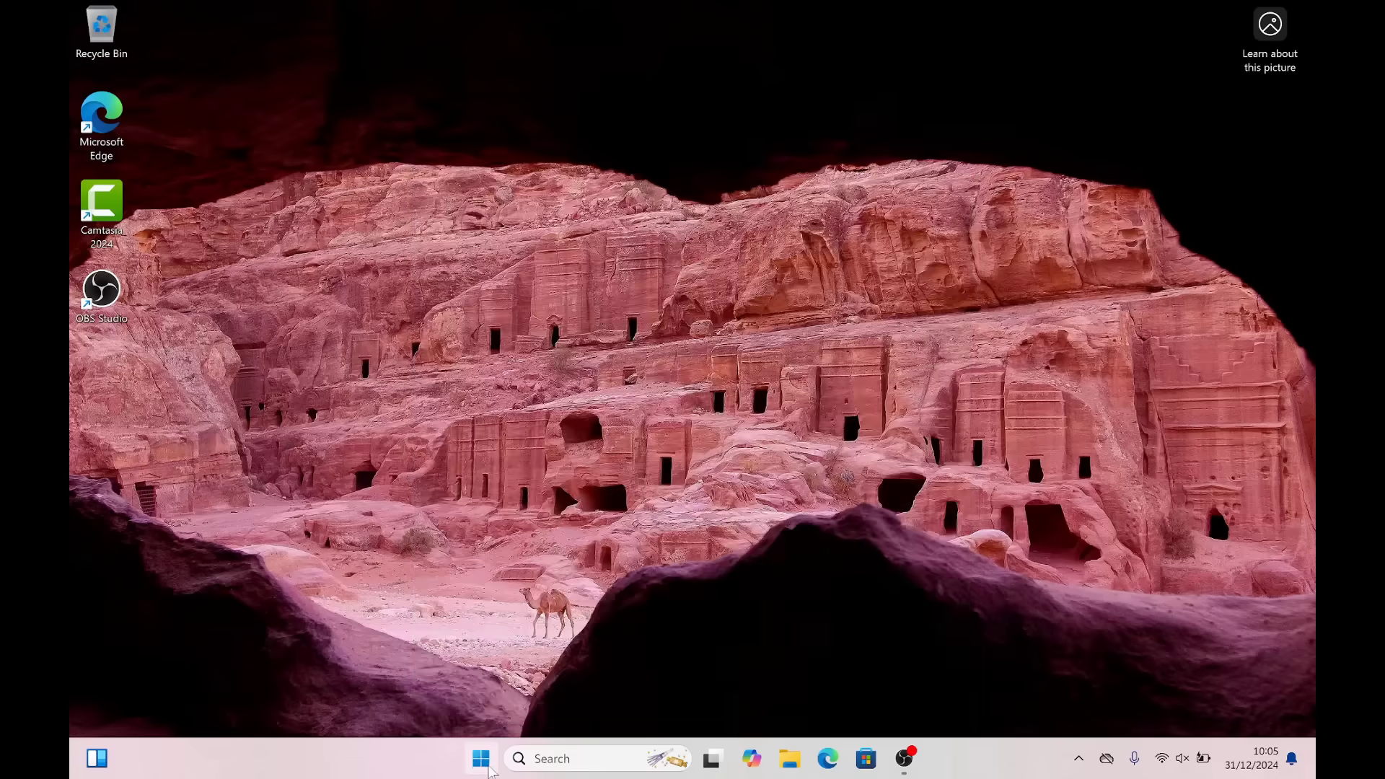
Step: Launch MyASUS, open System Update, and expand then collapse the BIOS M5406UA V307-to-V309 details
click(483, 761)
key(Escape)
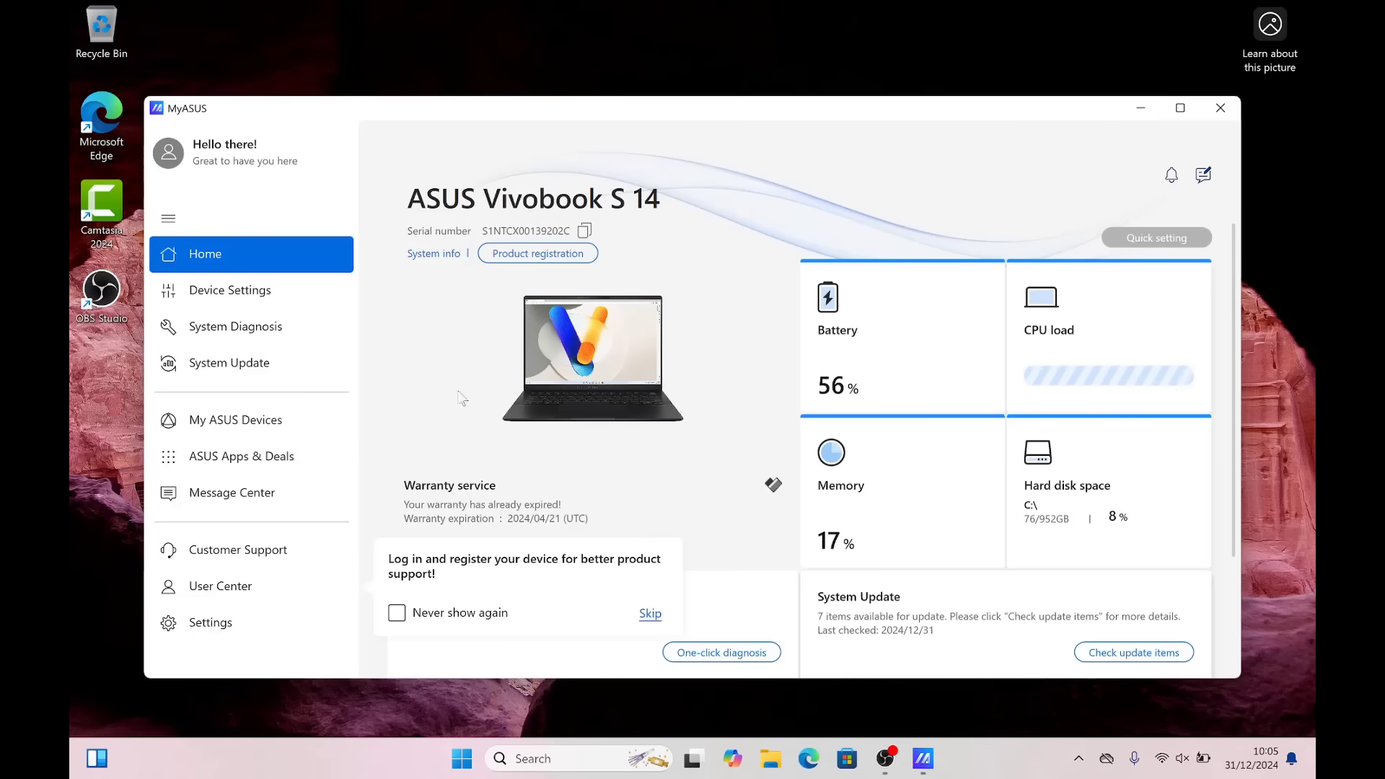
click(232, 365)
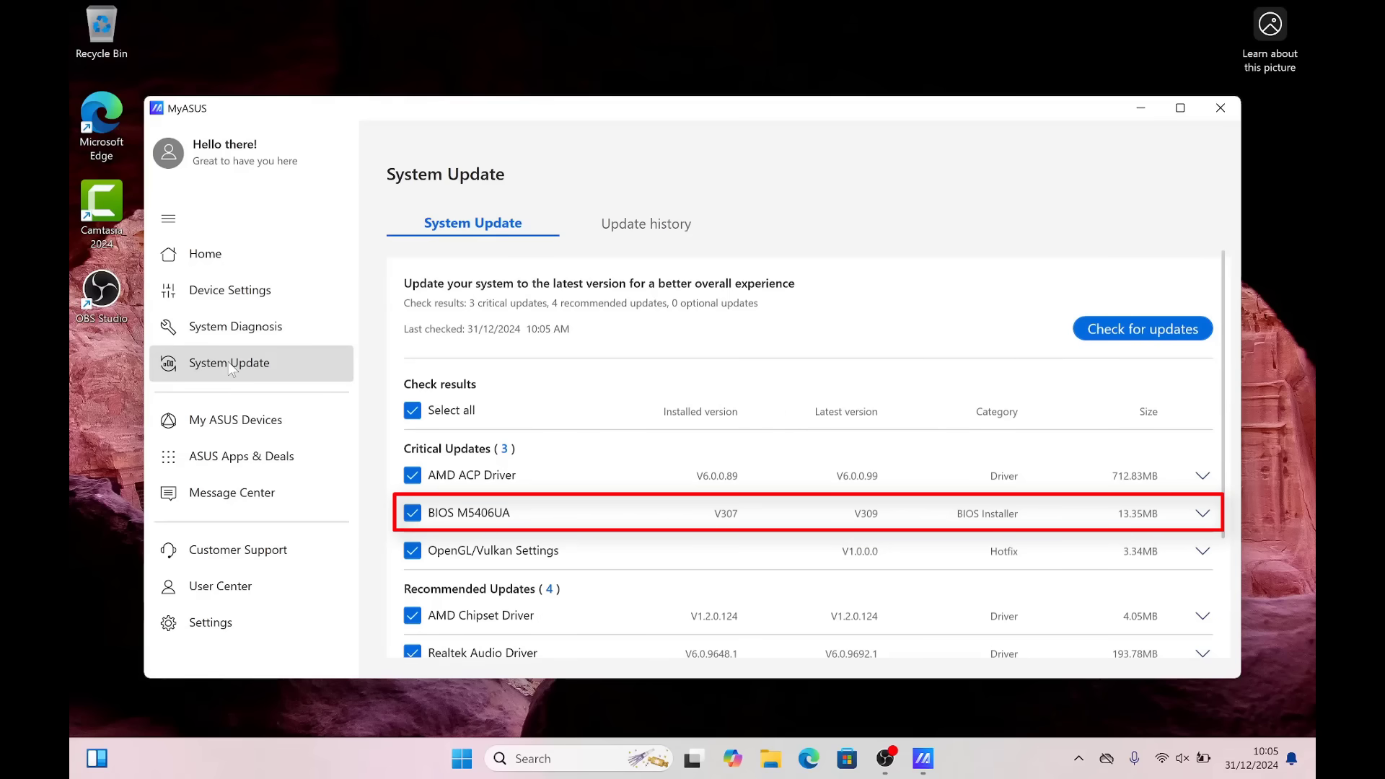
click(230, 368)
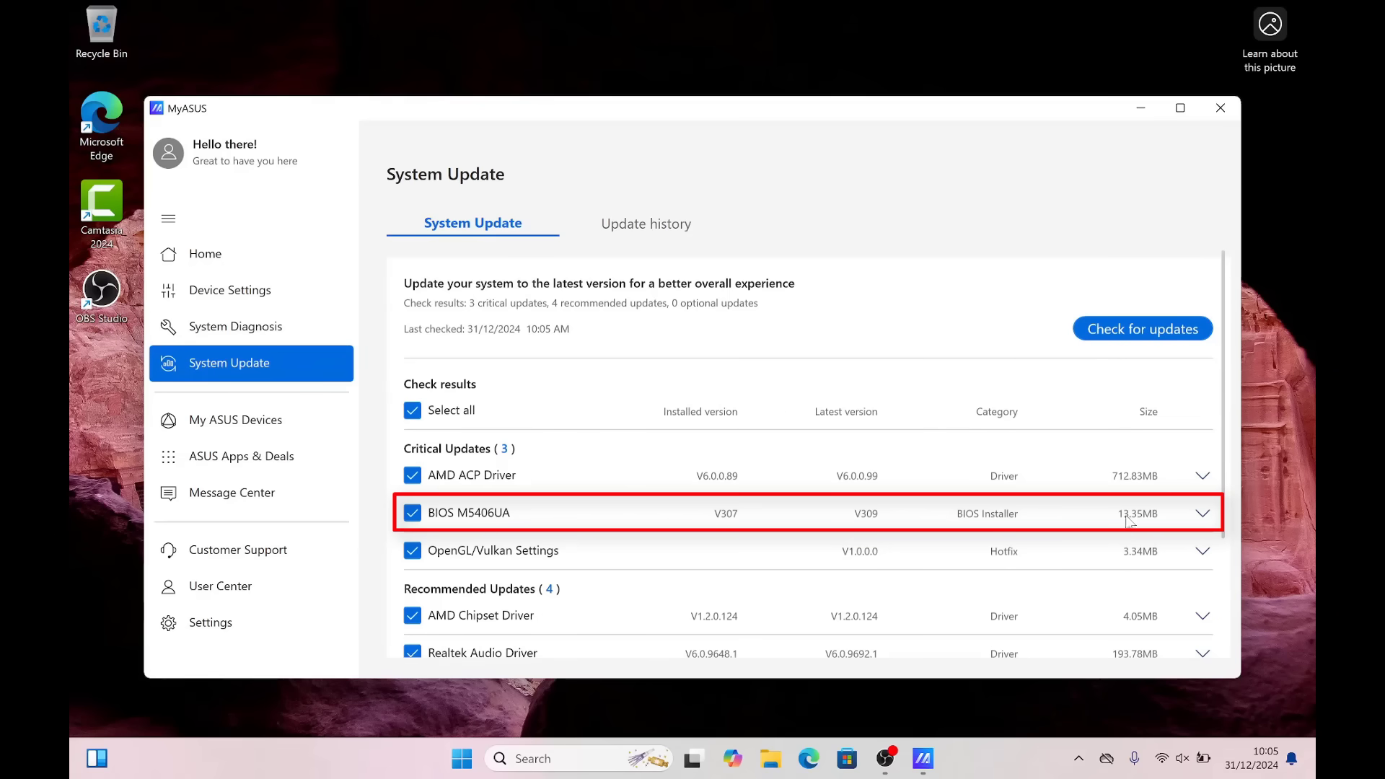
click(1206, 515)
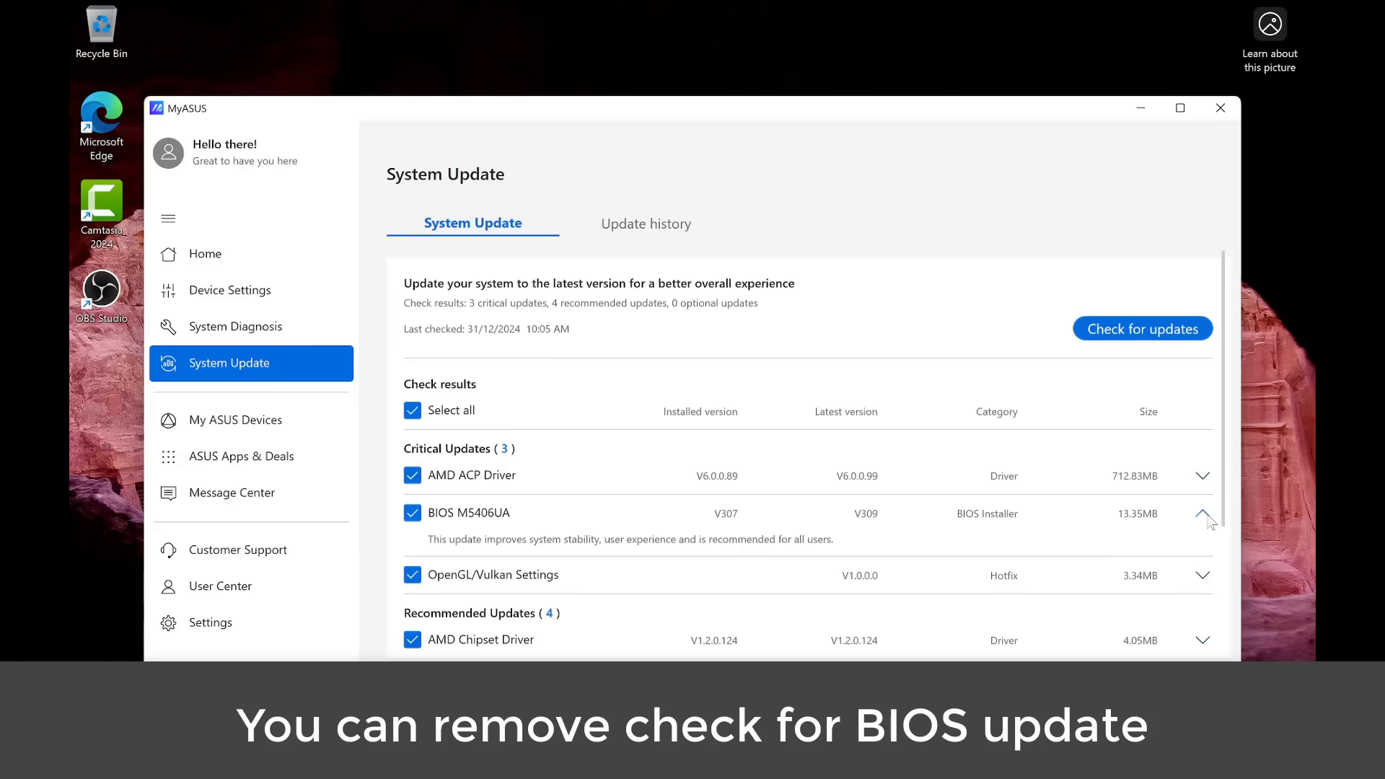
click(1207, 516)
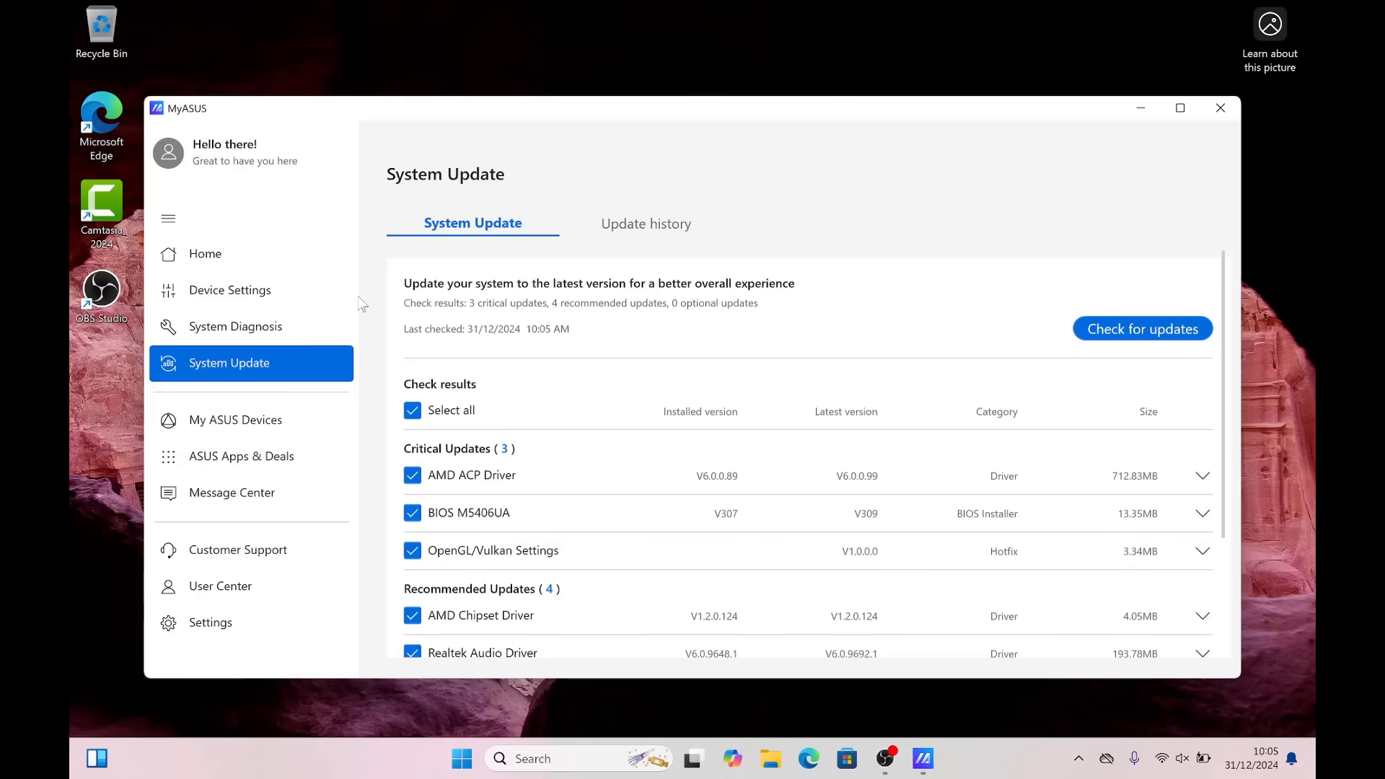
click(265, 371)
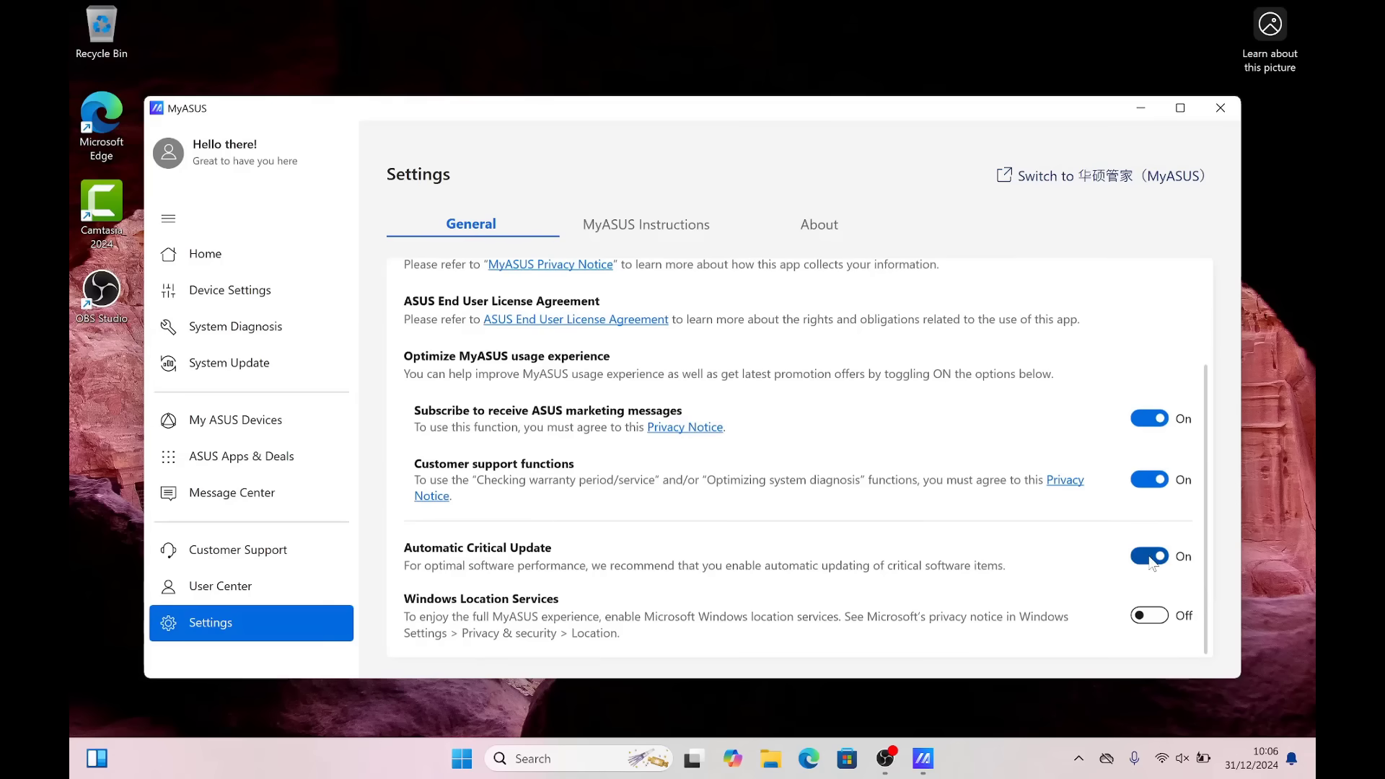
Step: Toggle Automatic Critical Update off and back on, then close MyASUS
click(1152, 563)
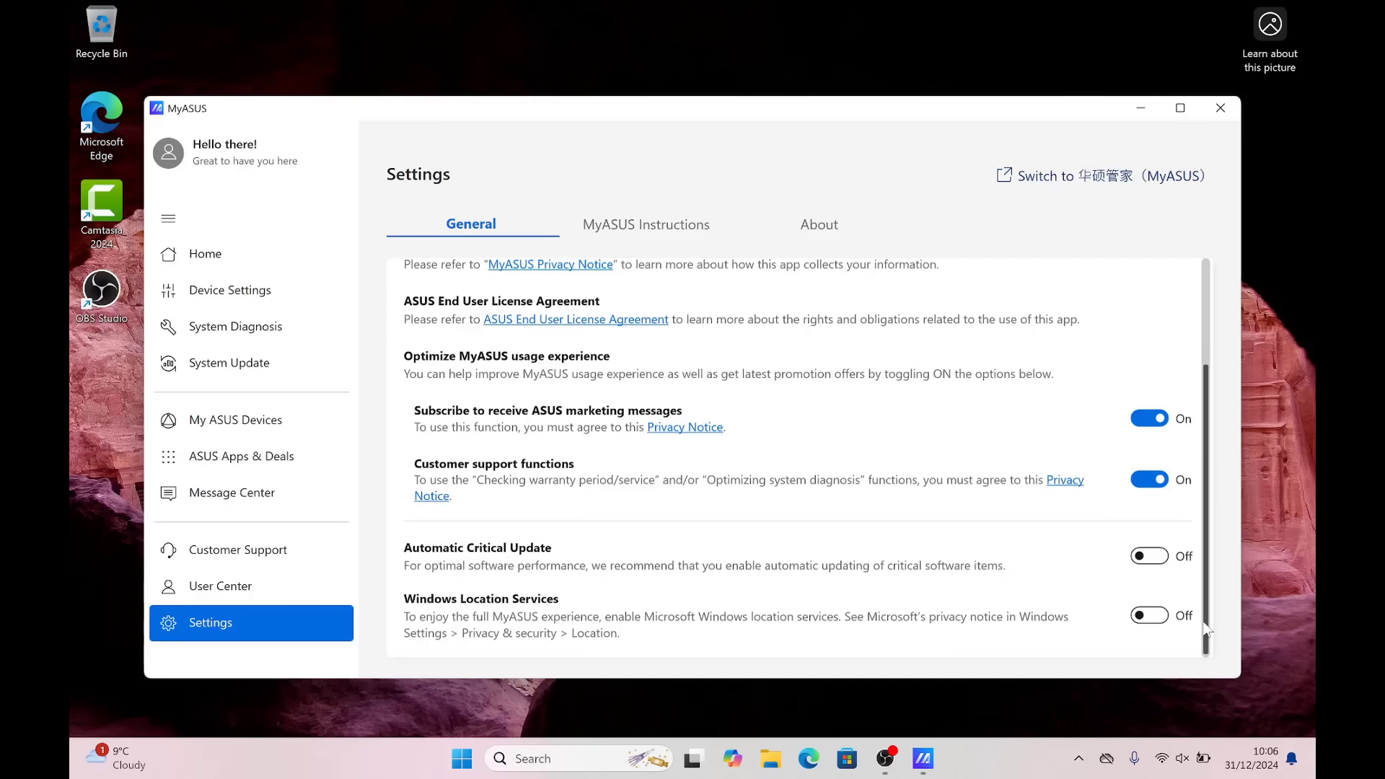
click(1147, 563)
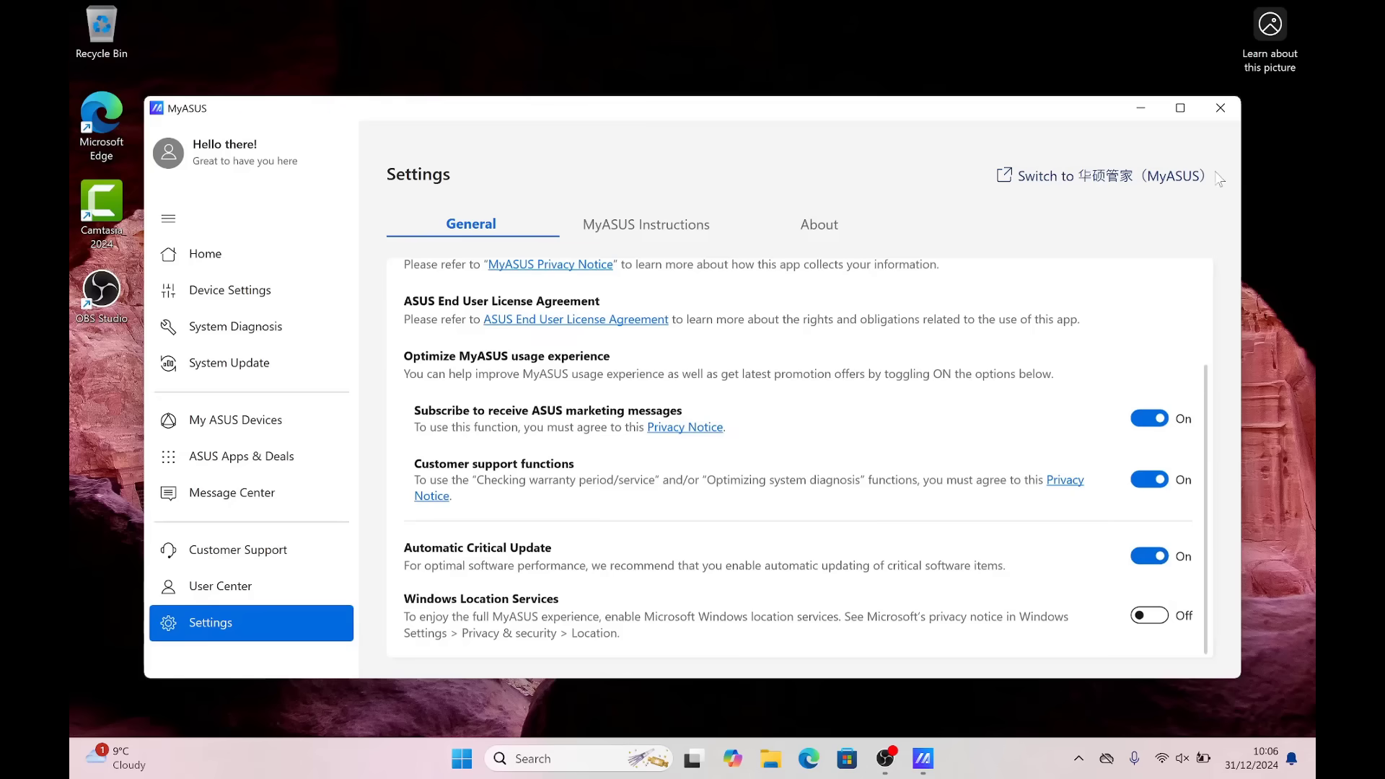
click(1215, 99)
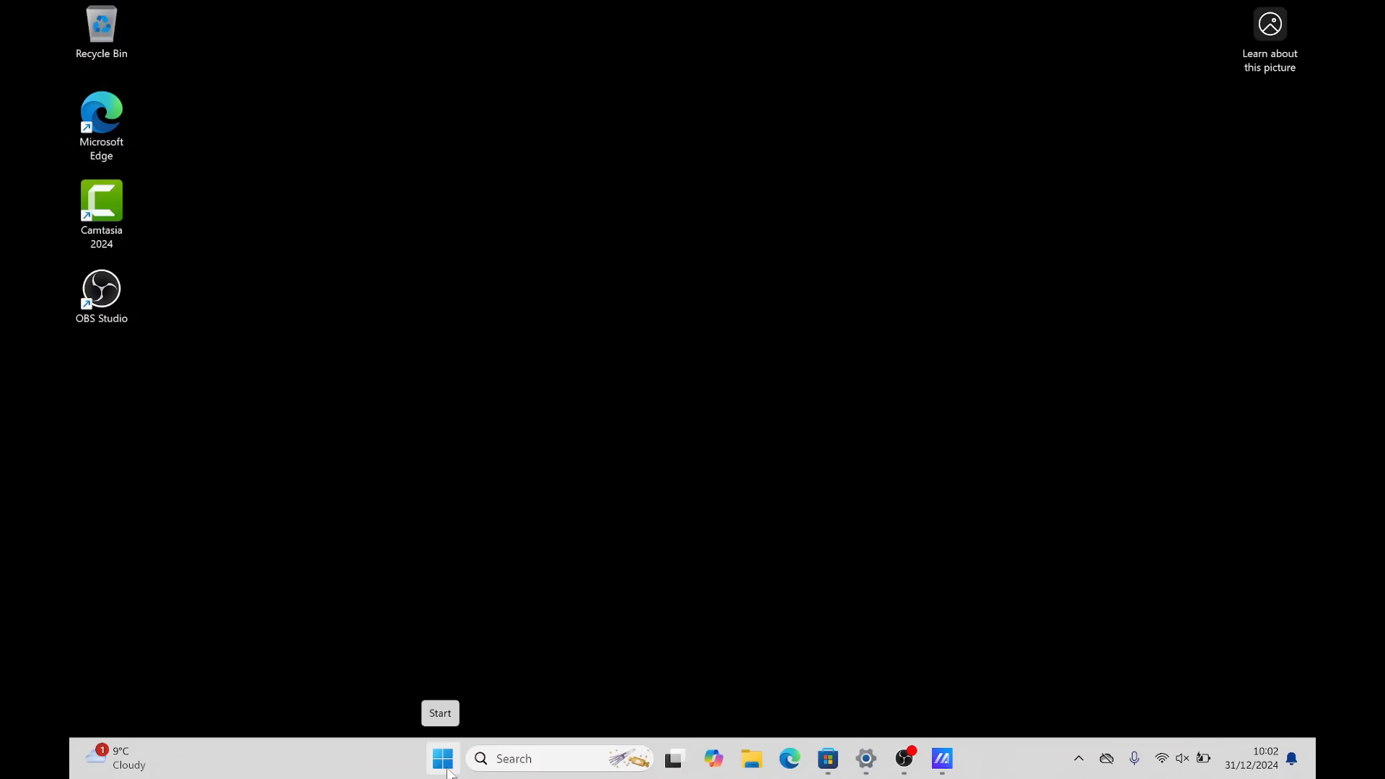
Step: Open Device Manager maximized, expand Firmware, and select ASUS UEFI and both Device Firmware entries
right_click(447, 770)
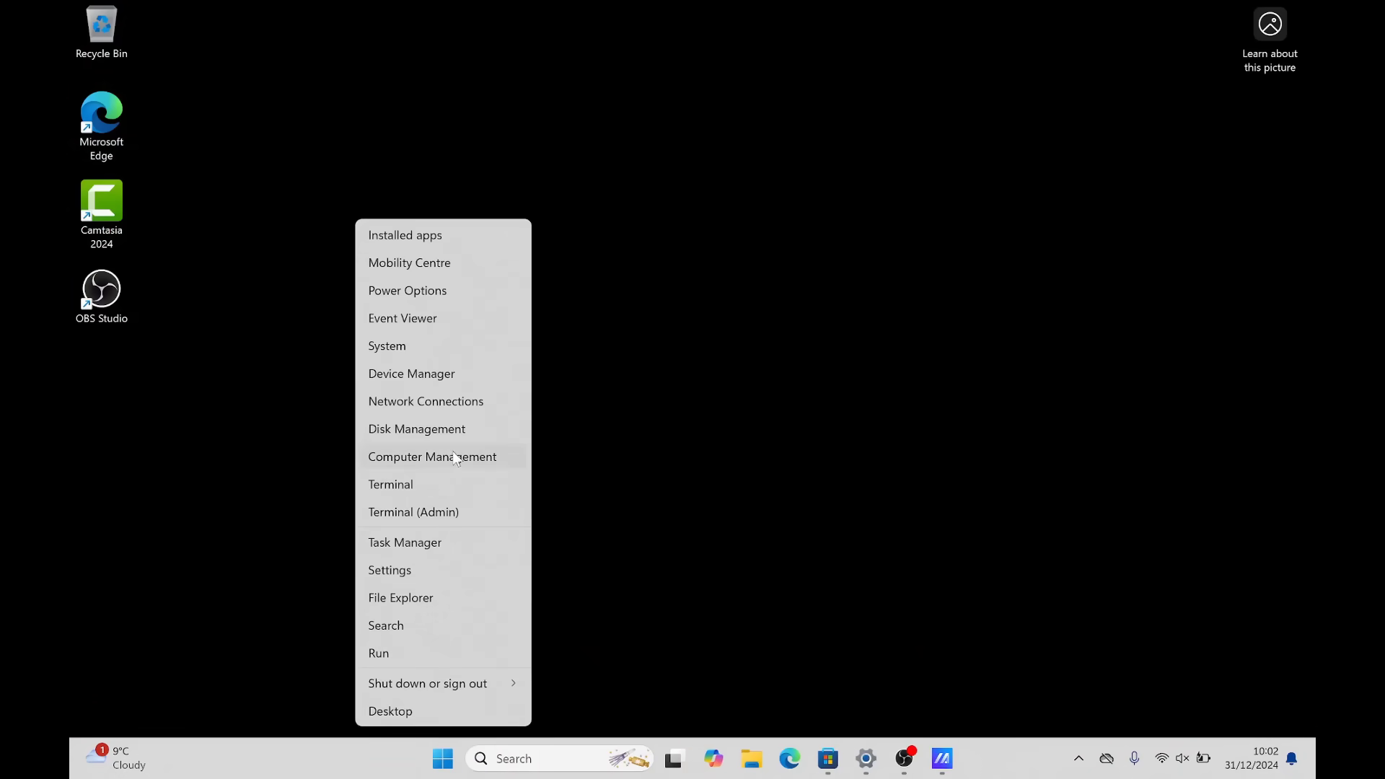
click(440, 370)
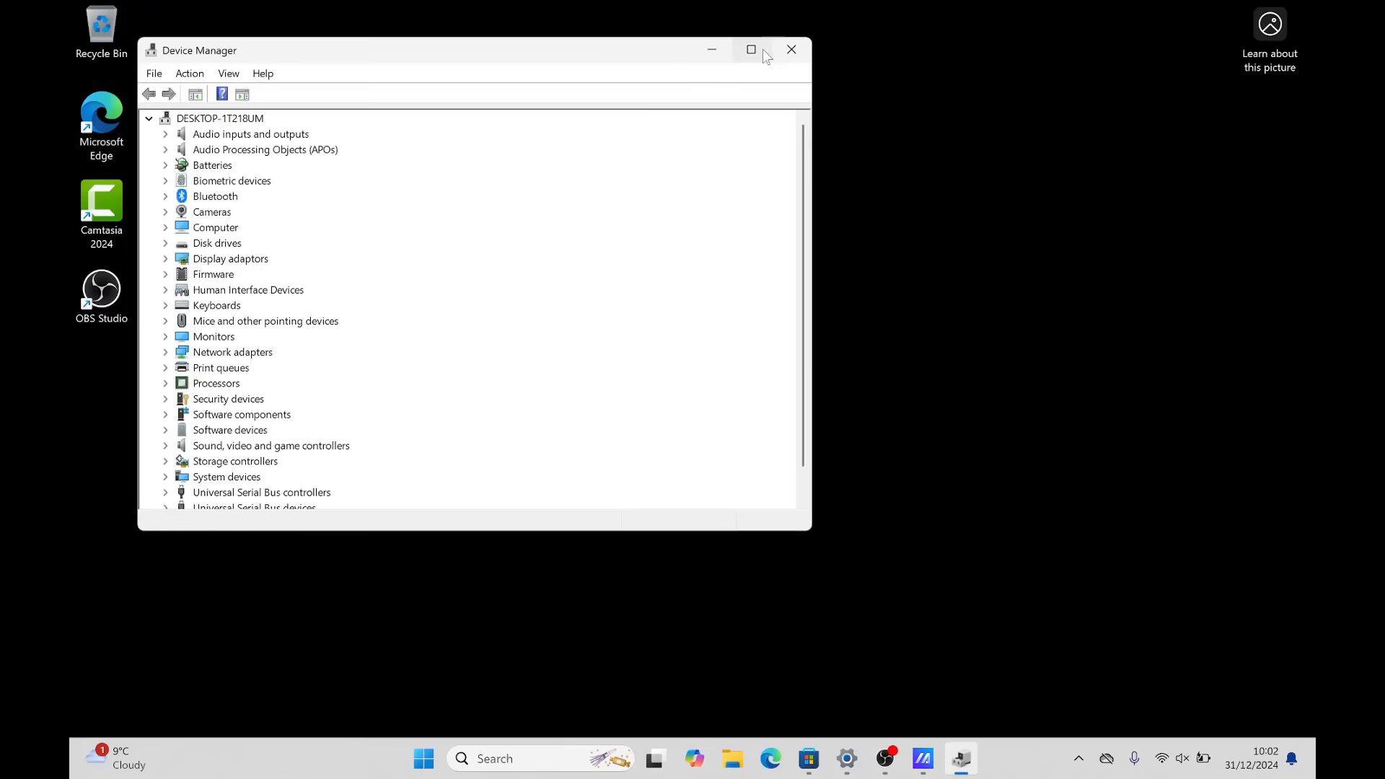
mouse_move(757, 50)
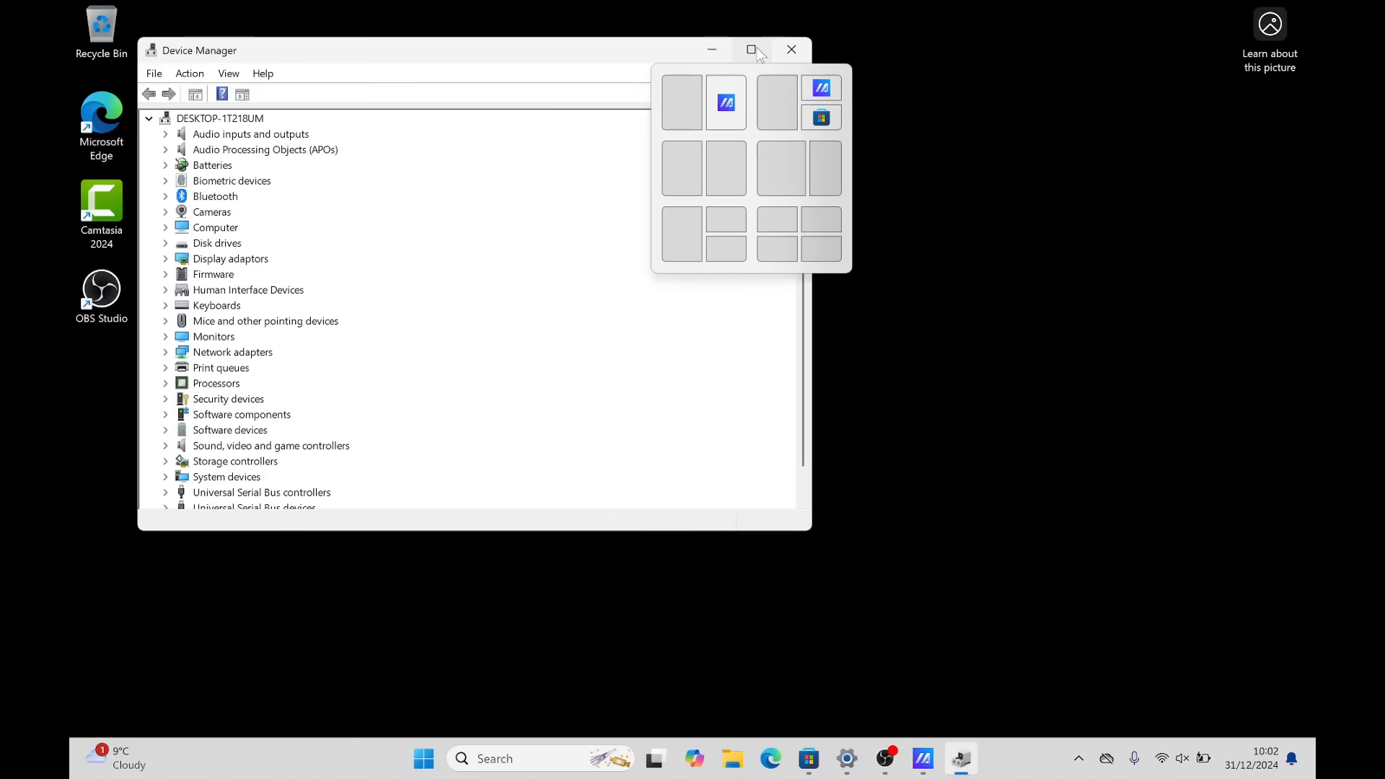
click(751, 50)
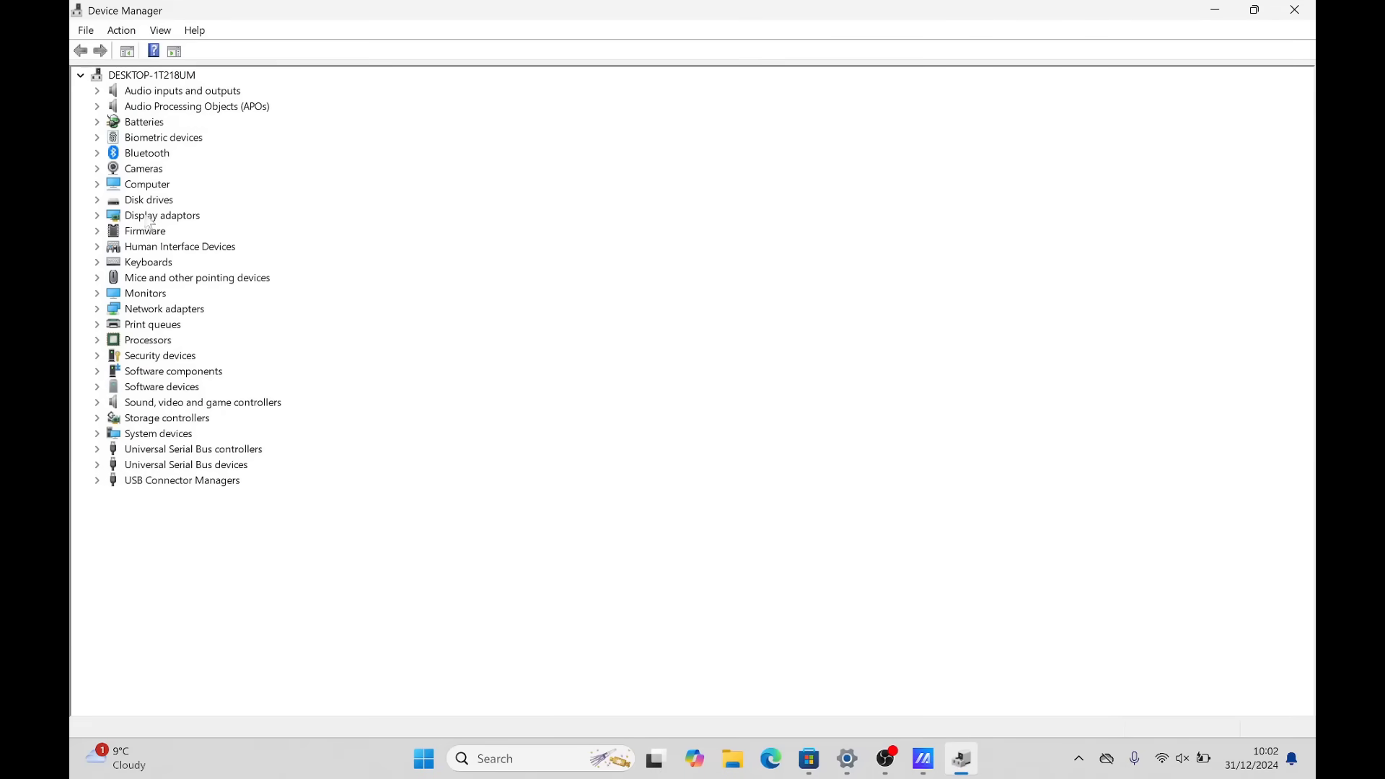
click(97, 230)
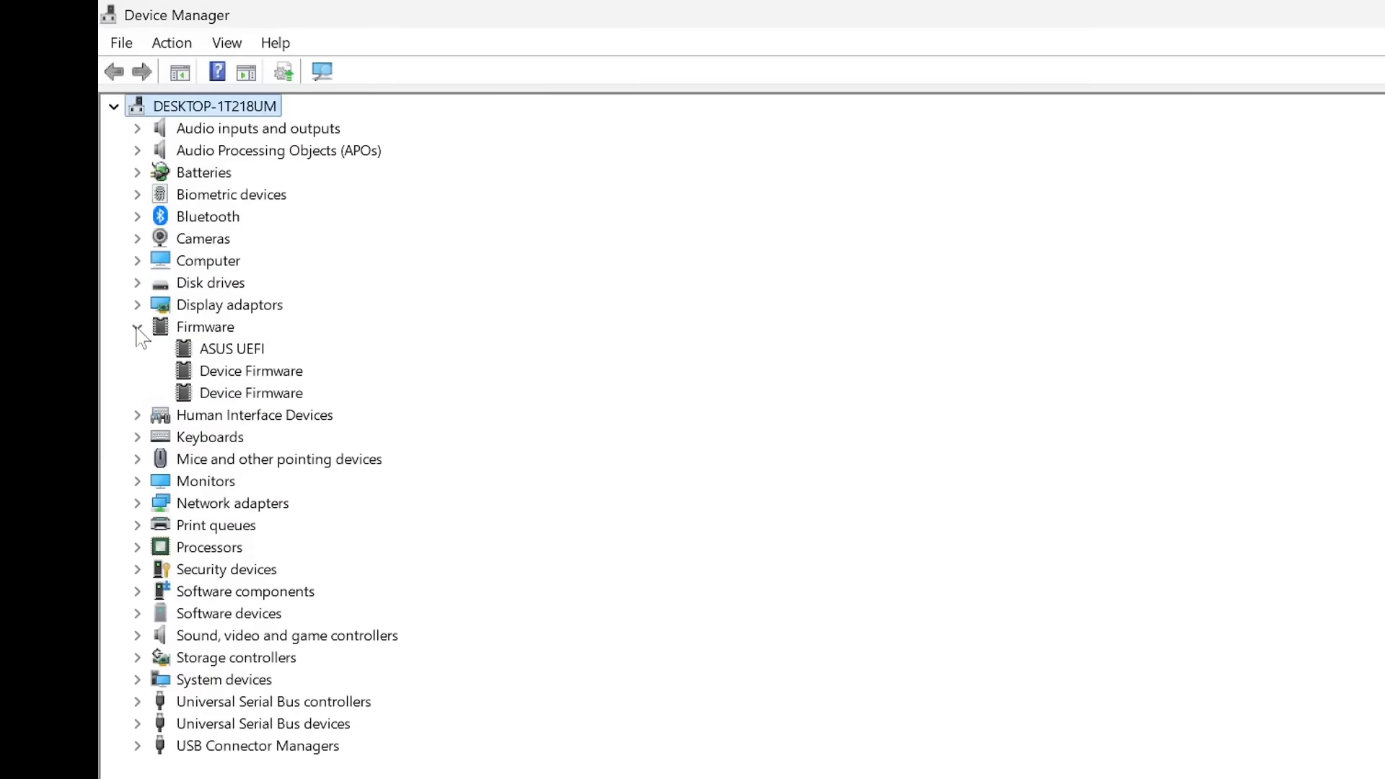
click(257, 354)
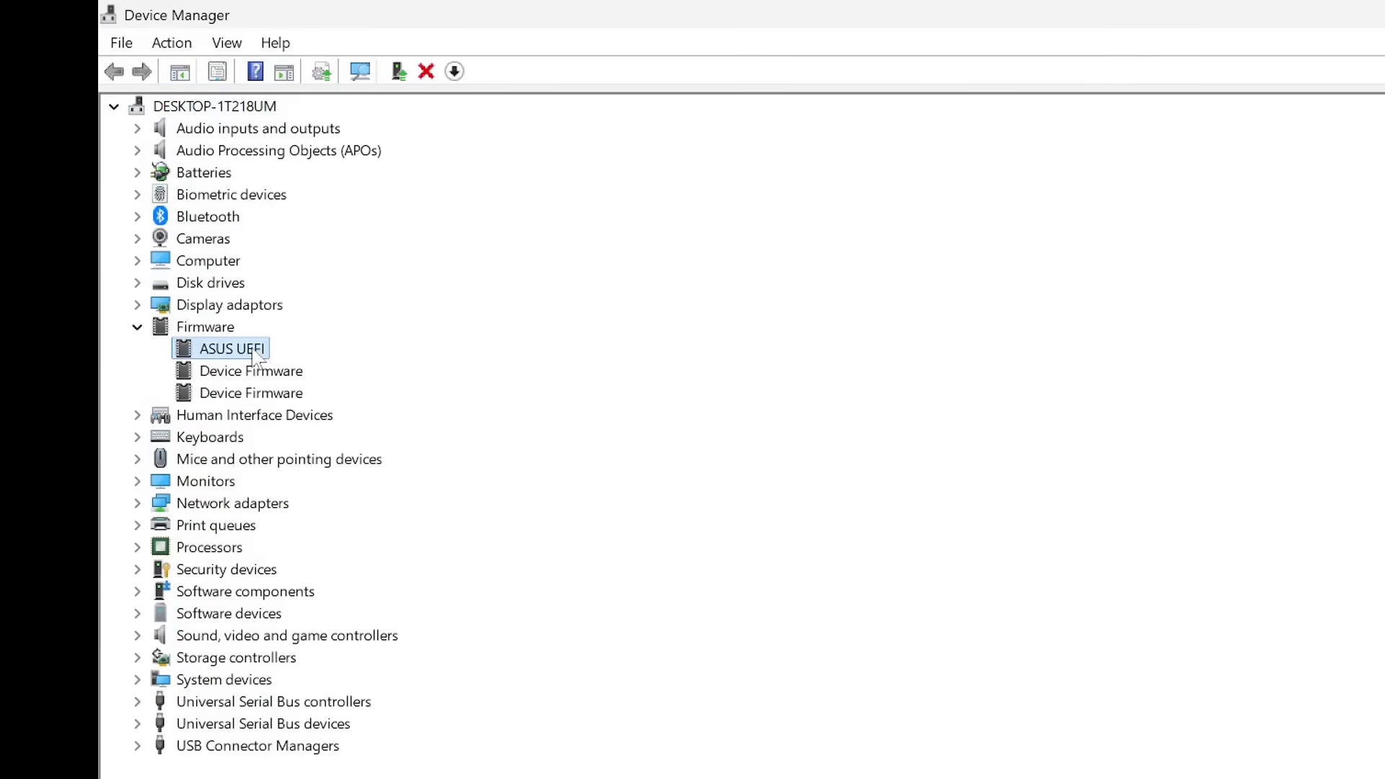
click(253, 380)
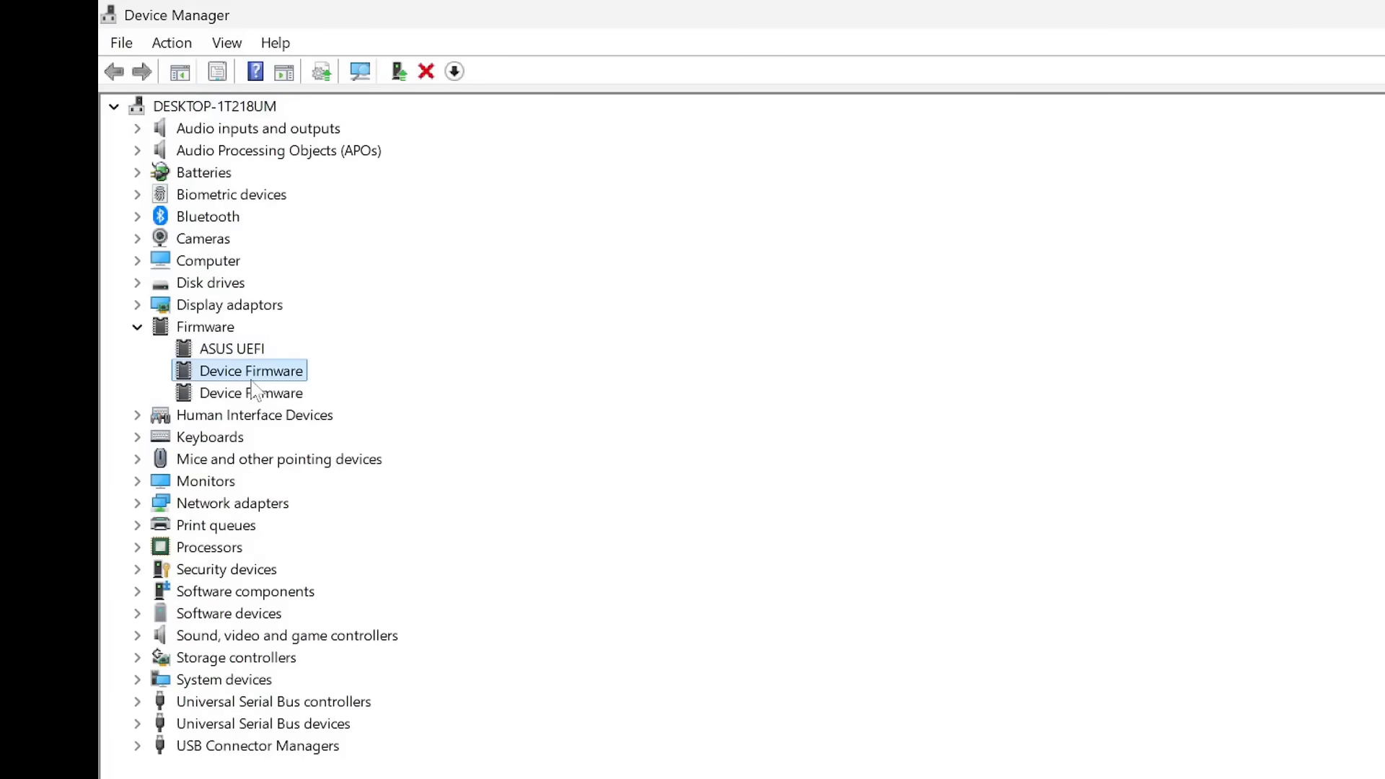
click(246, 399)
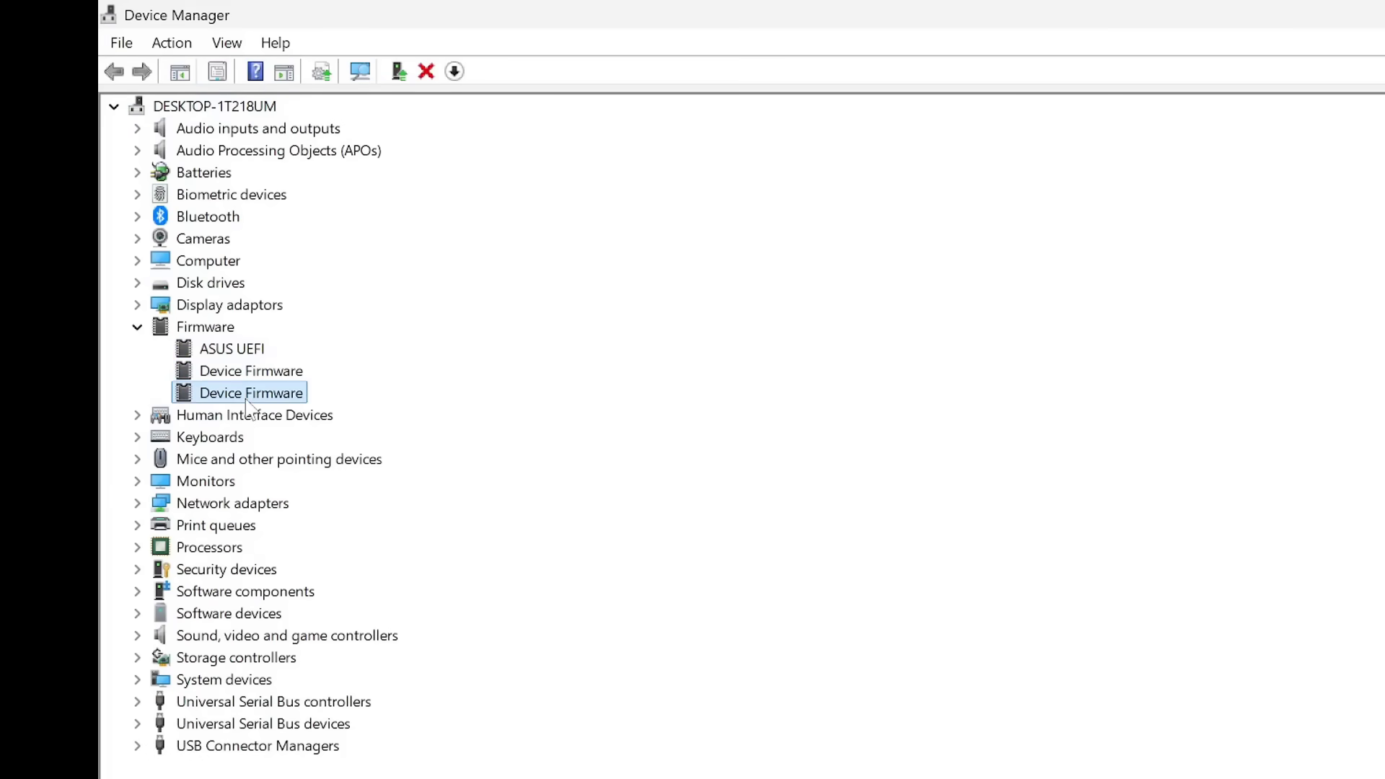
click(237, 344)
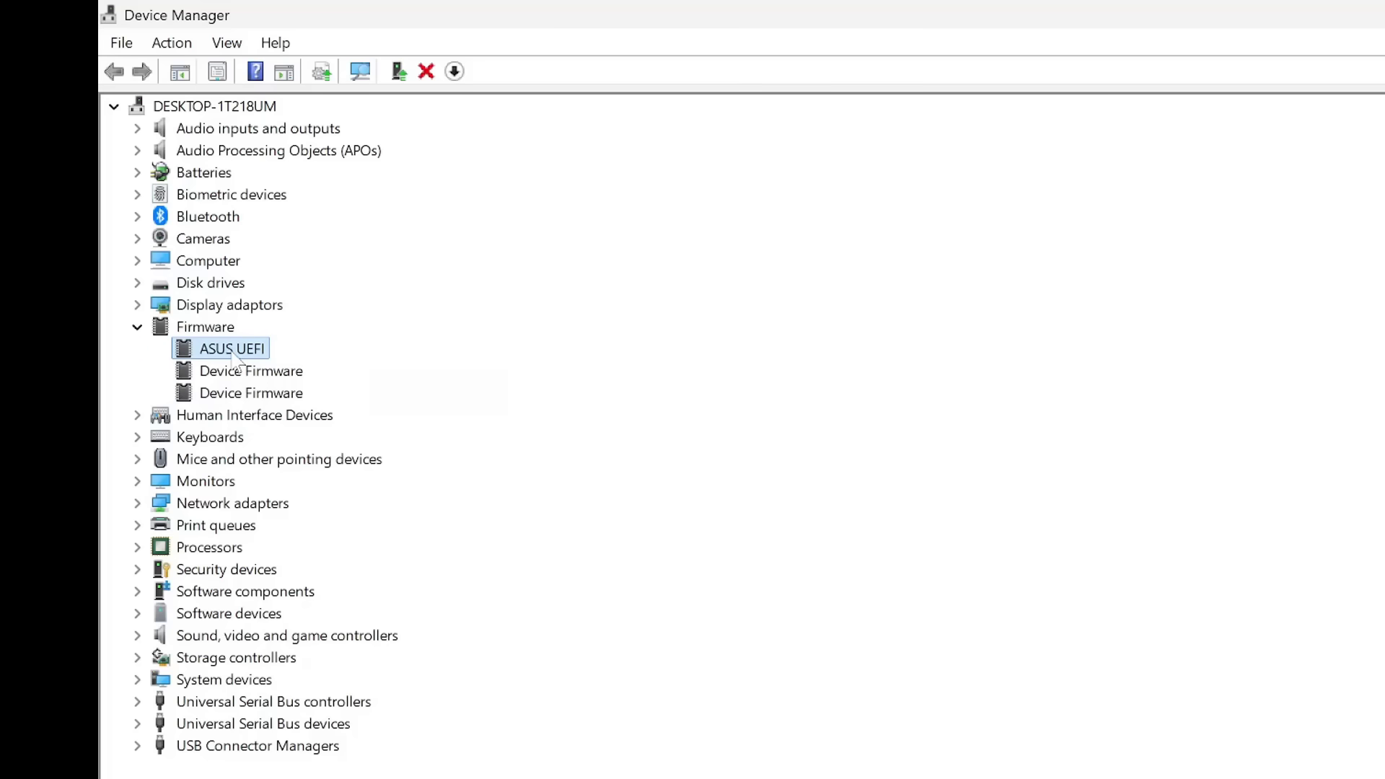
Step: Disable ASUS UEFI, then the first and second Device Firmware entries, confirming each with Yes
right_click(235, 358)
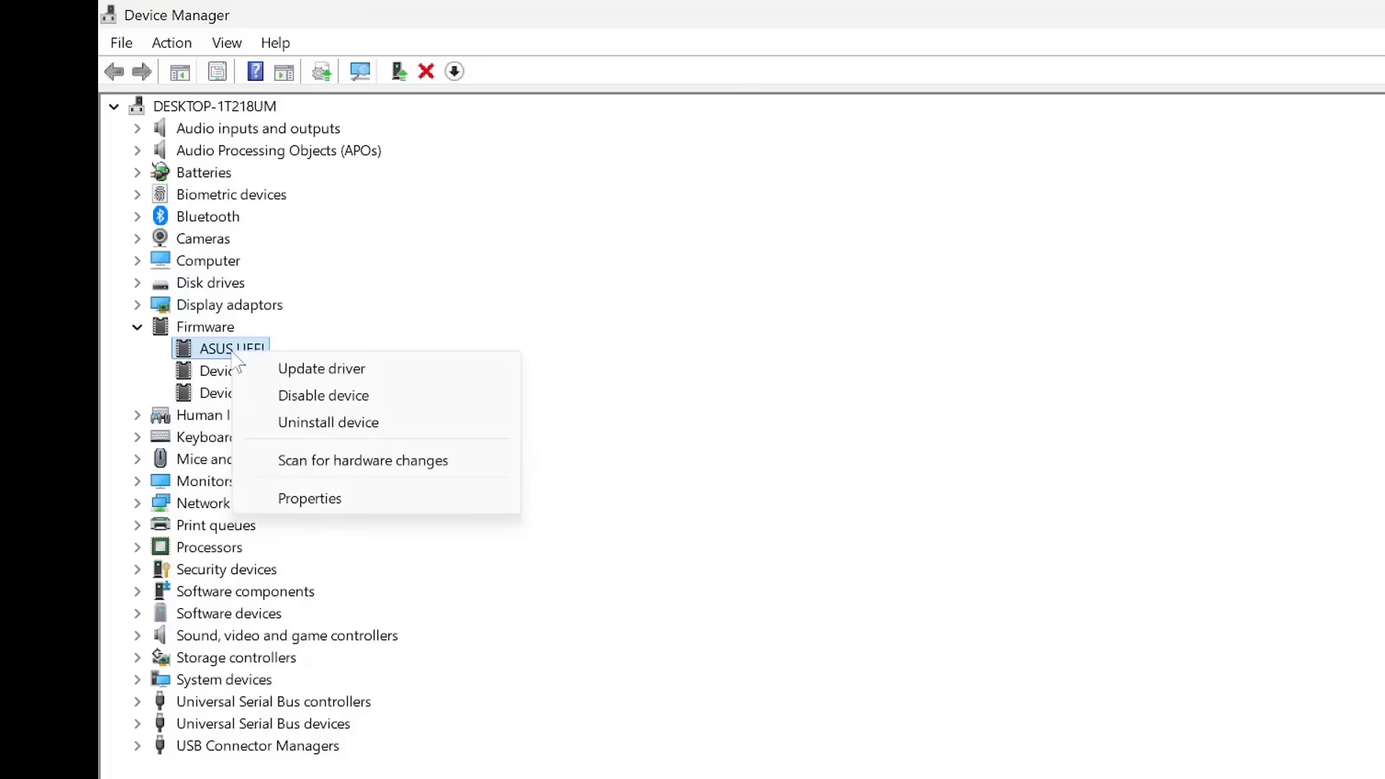
click(316, 401)
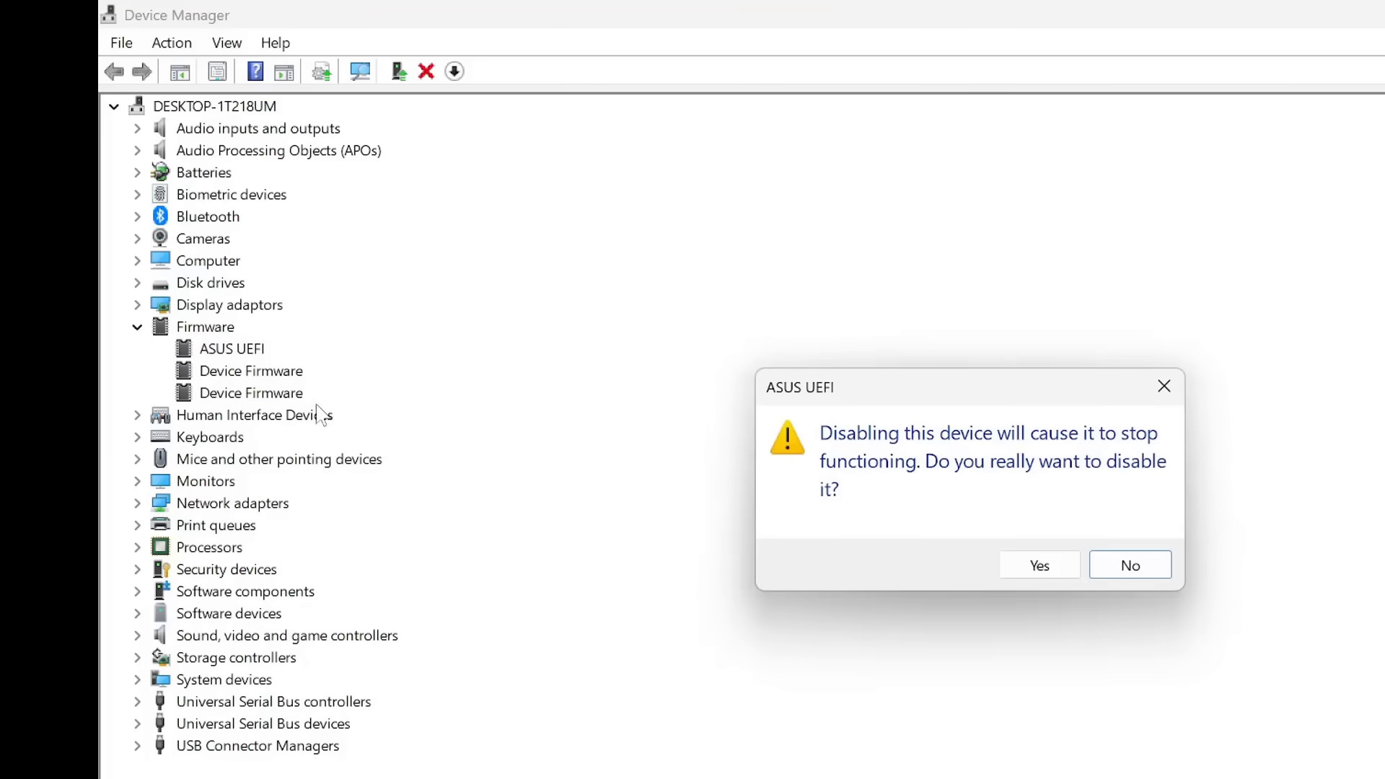
click(1037, 565)
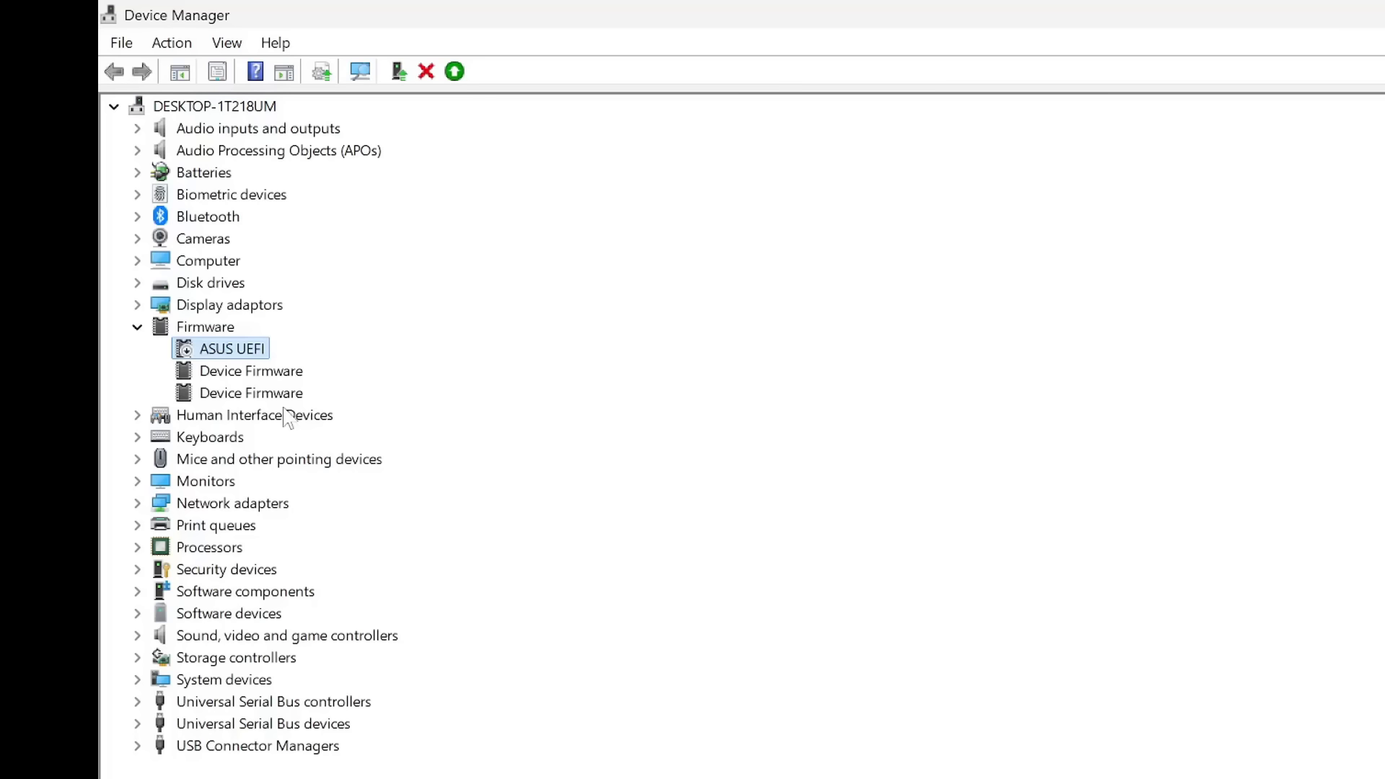
click(295, 377)
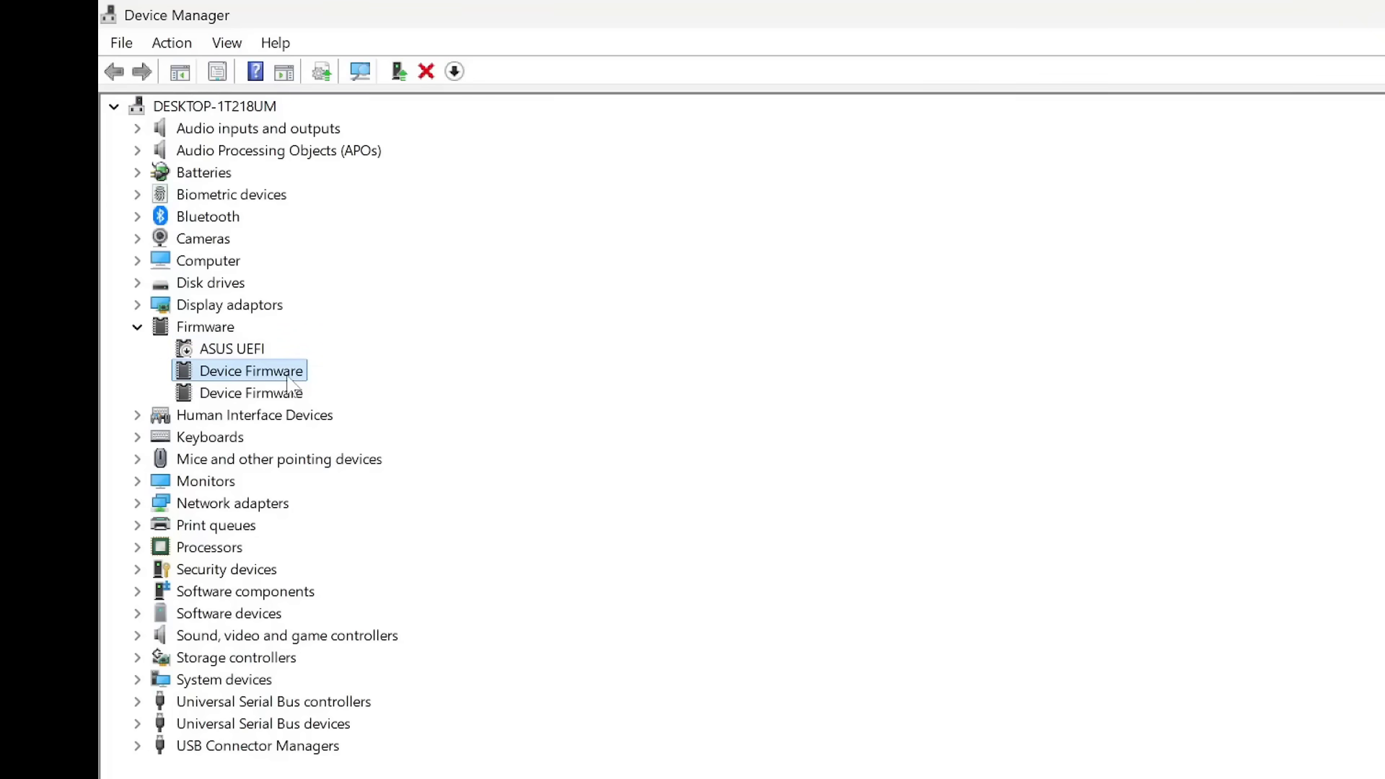
right_click(287, 377)
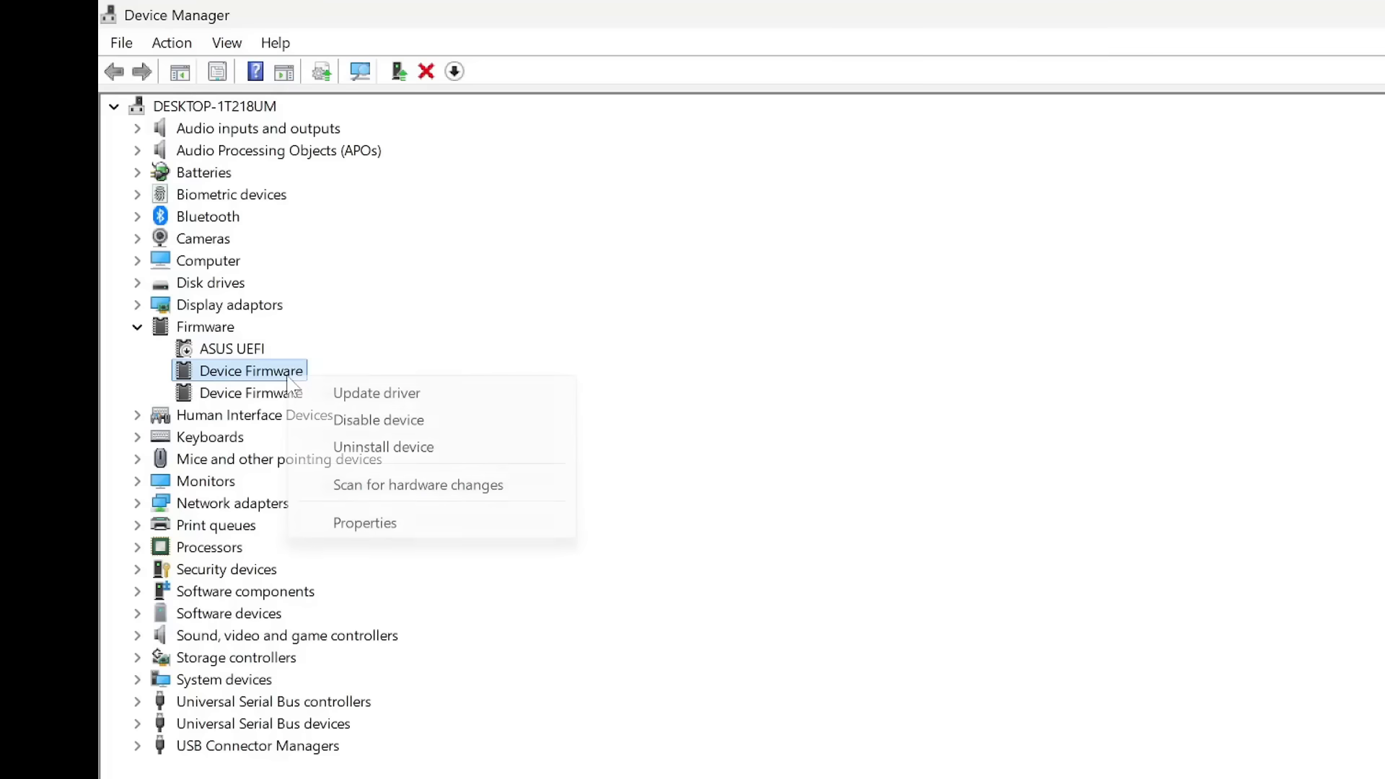
click(373, 424)
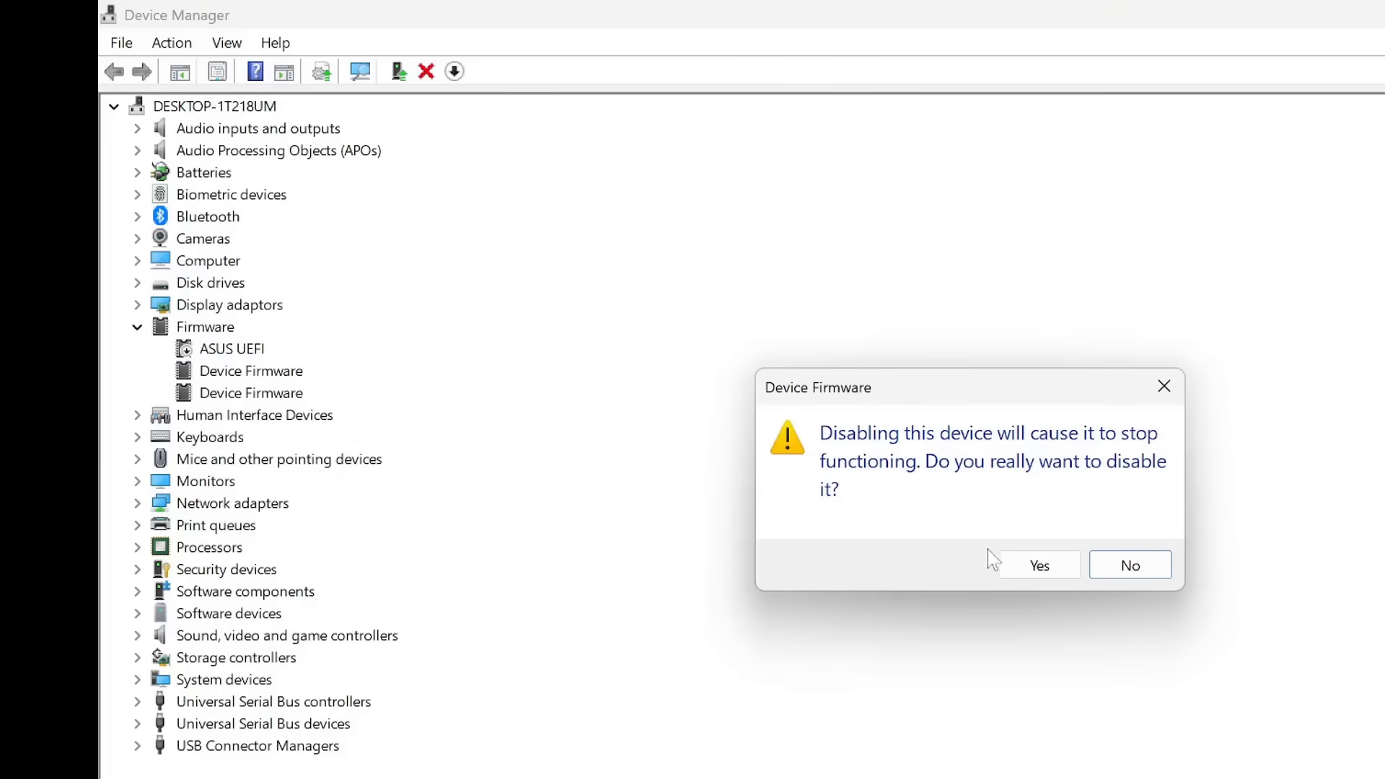
click(1039, 565)
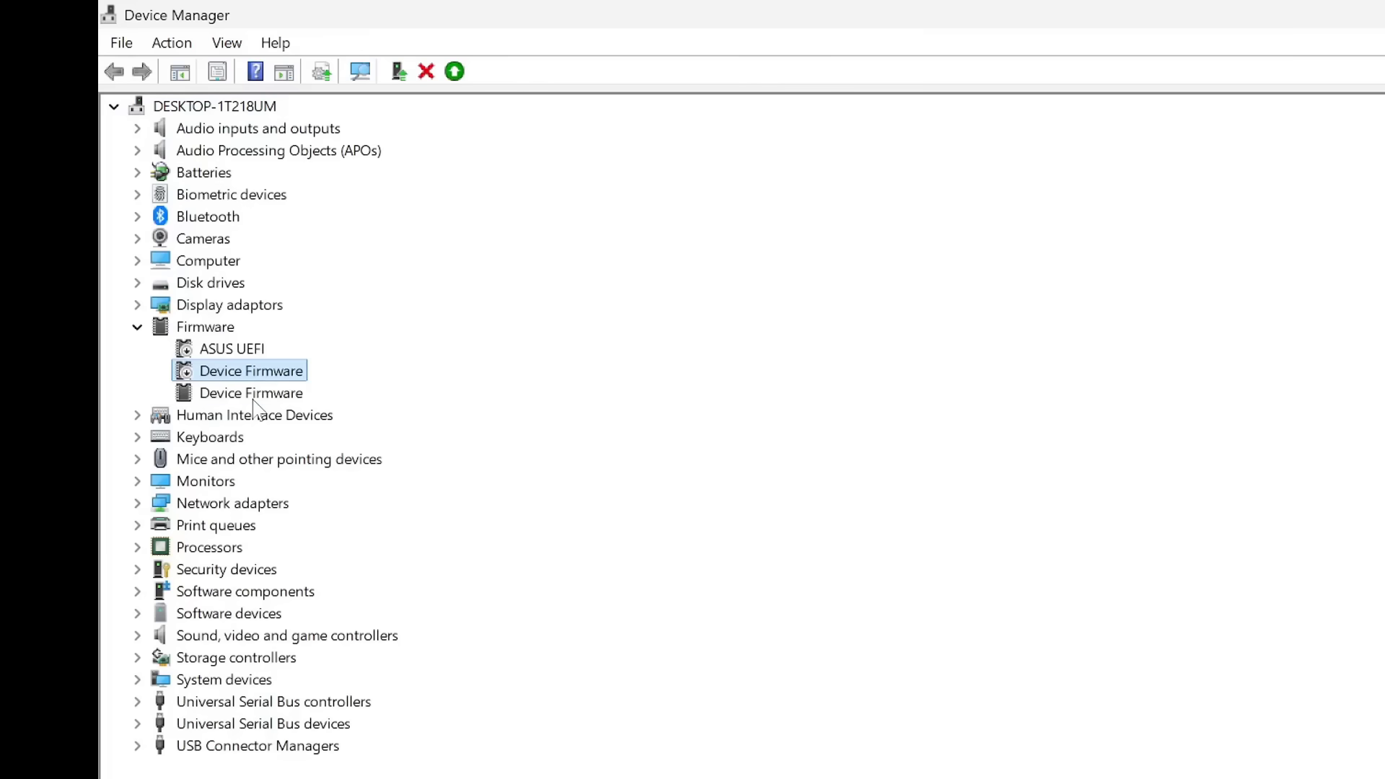
click(254, 399)
right_click(254, 401)
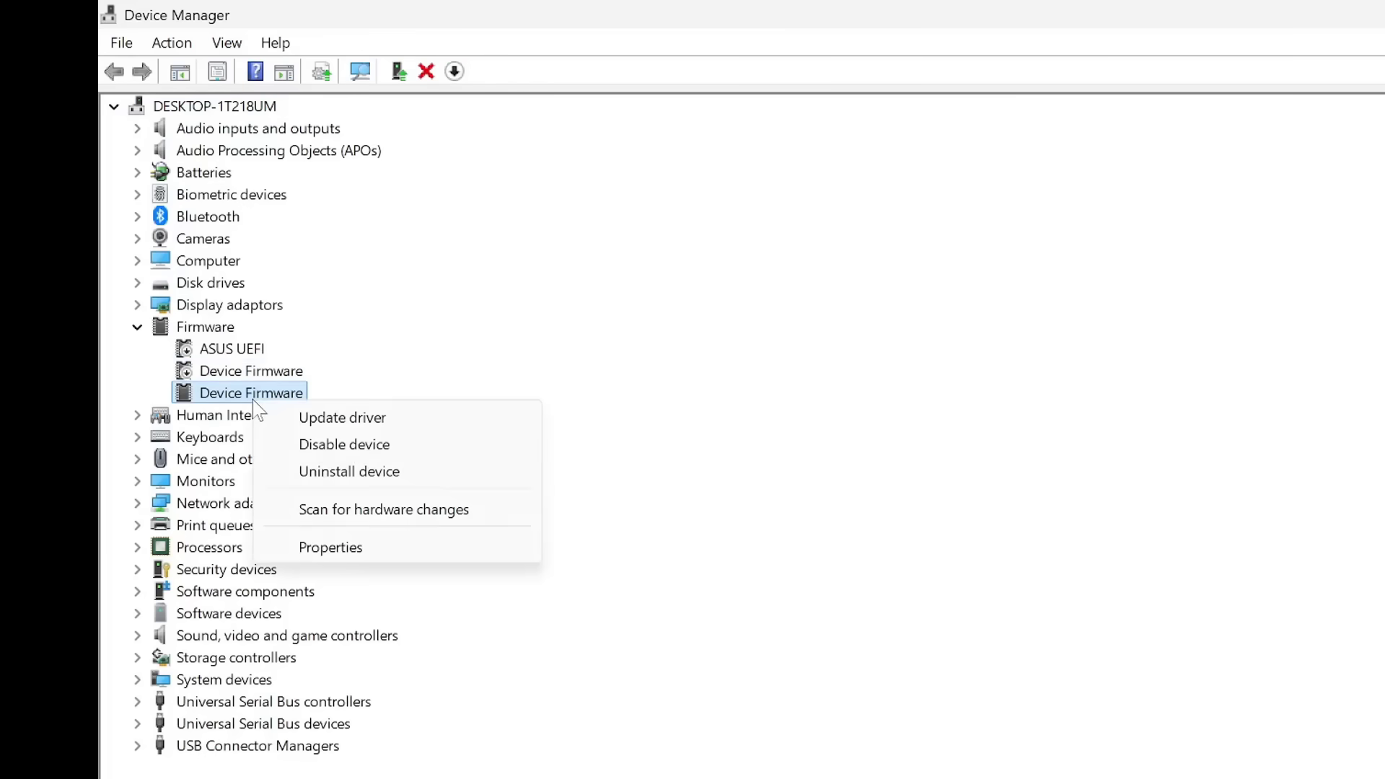
click(323, 445)
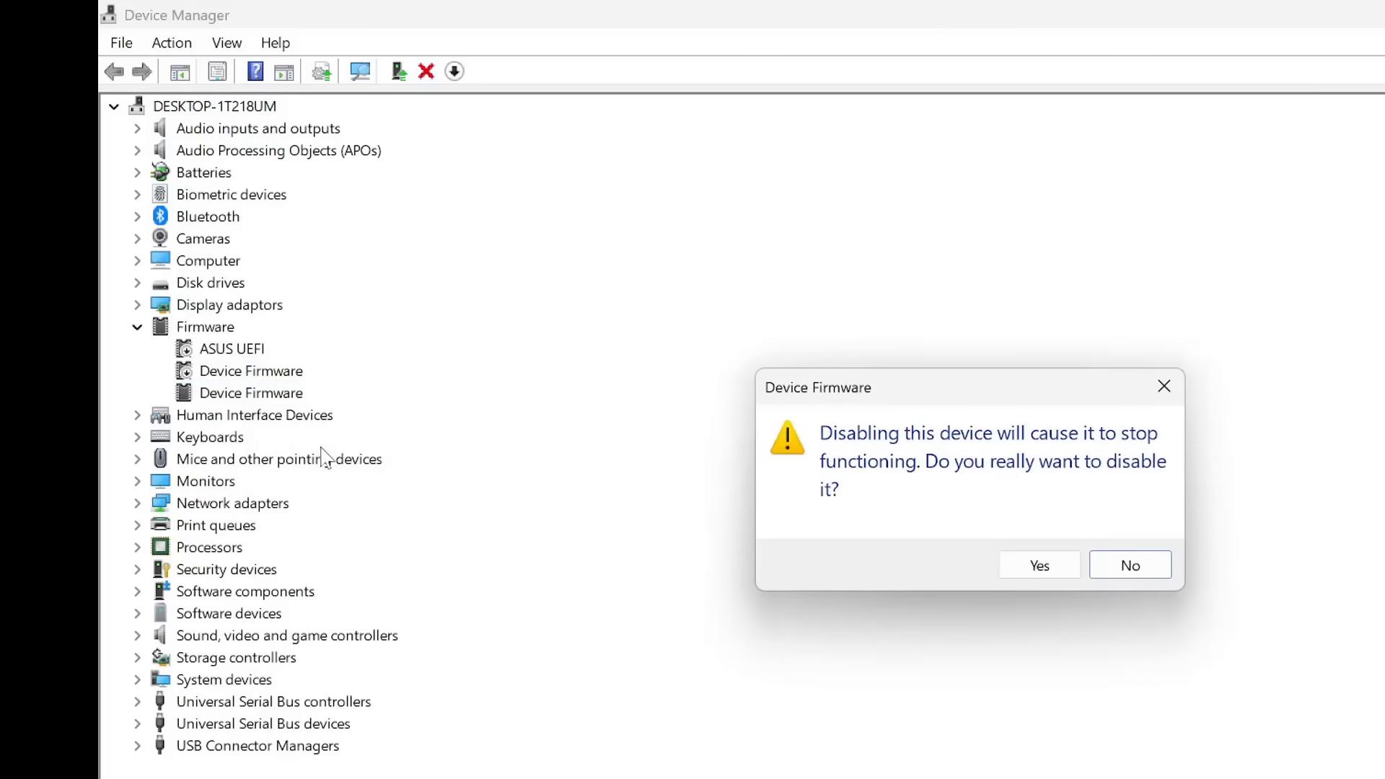
click(1028, 572)
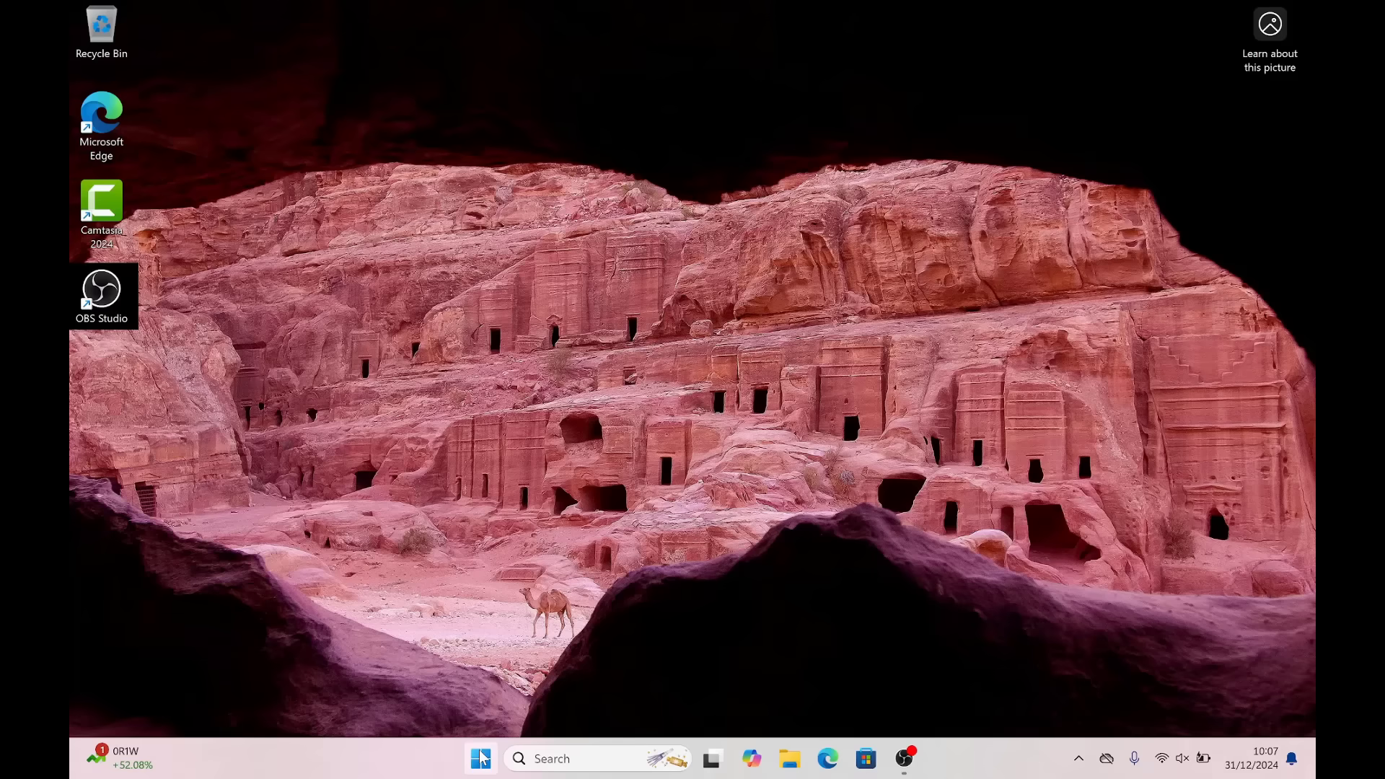
Step: Reopen Device Manager and enable ASUS UEFI and both Device Firmware entries from the toolbar
right_click(484, 758)
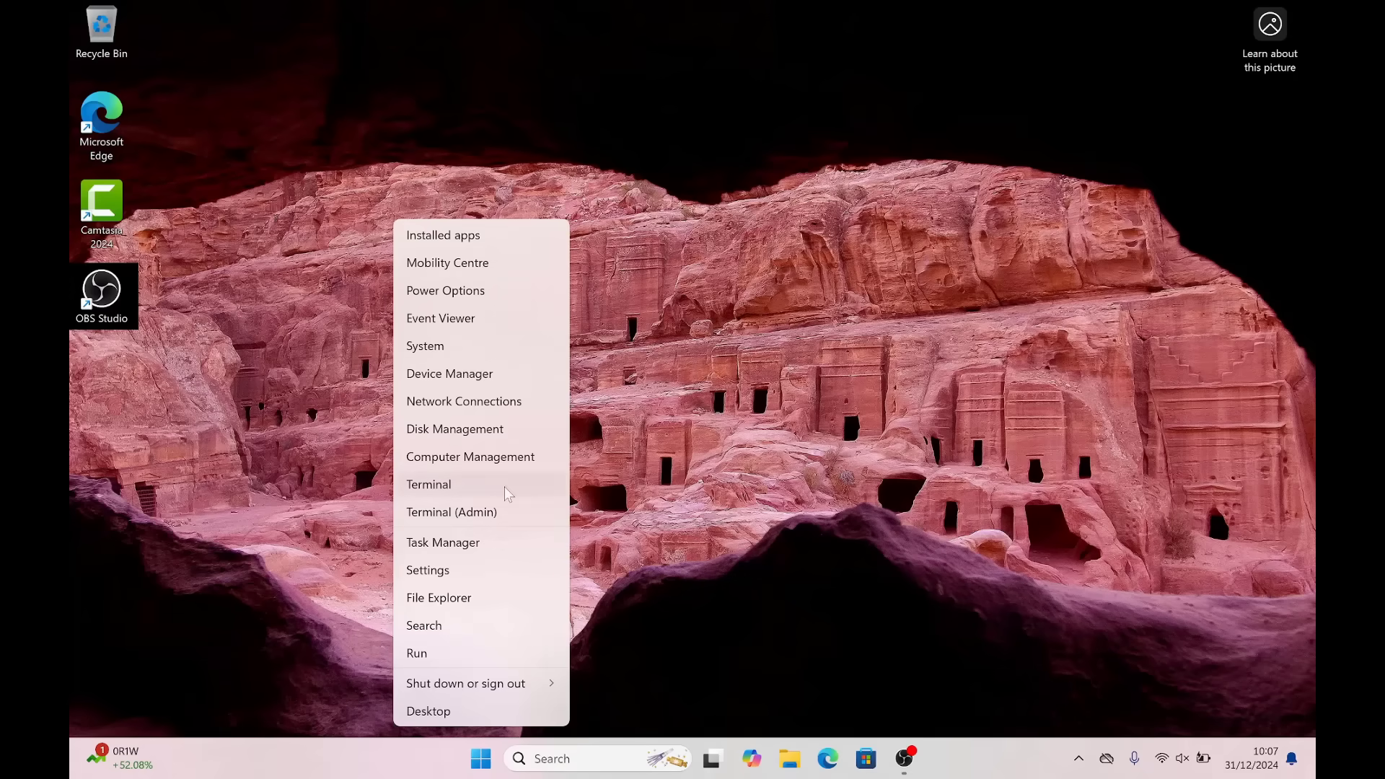
click(487, 376)
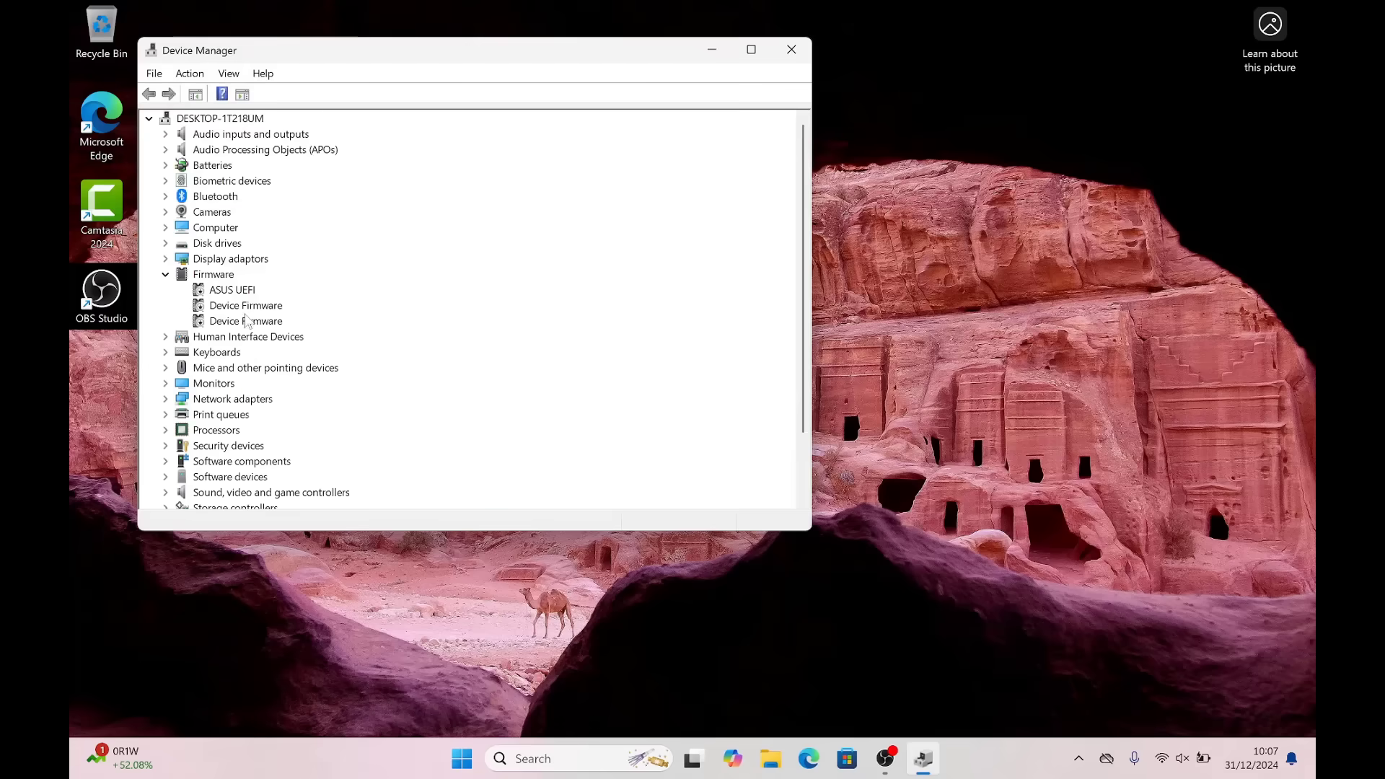
click(232, 290)
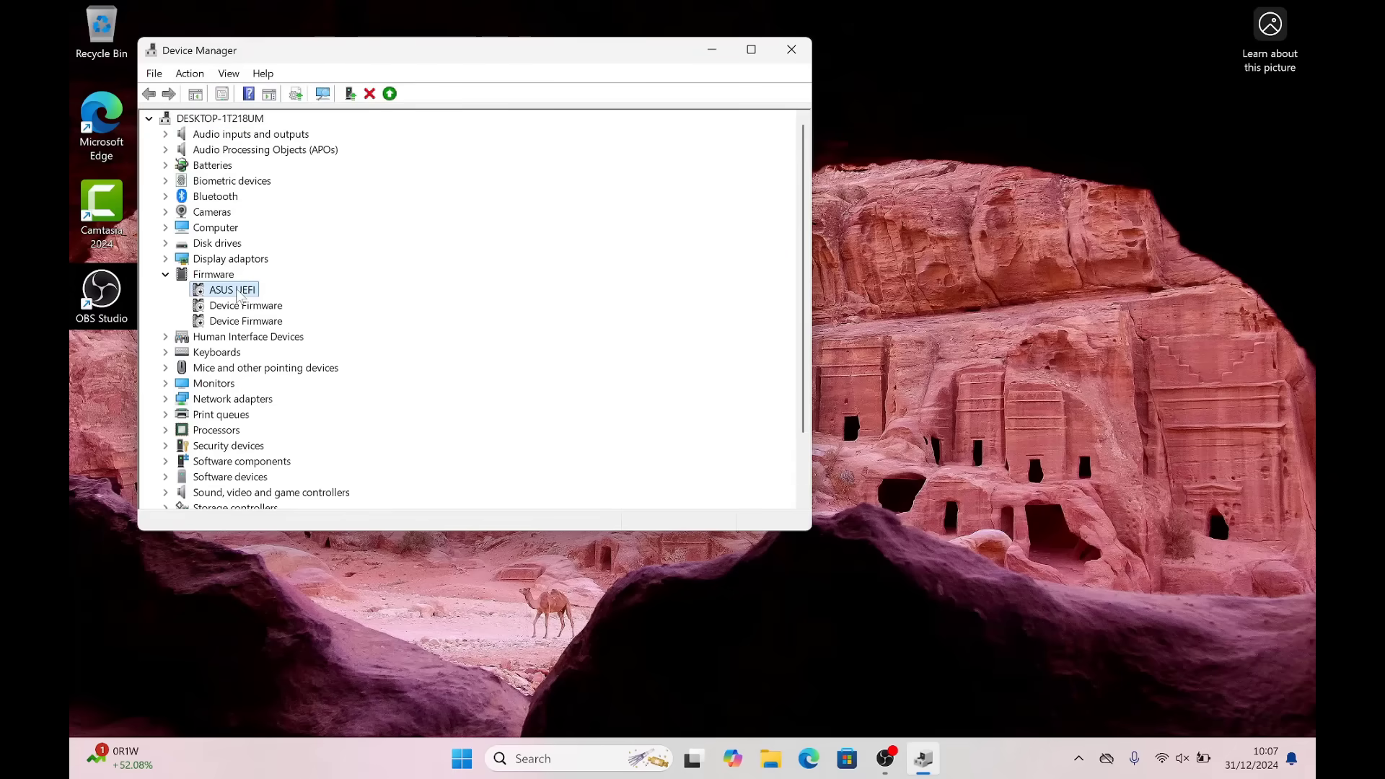
right_click(239, 294)
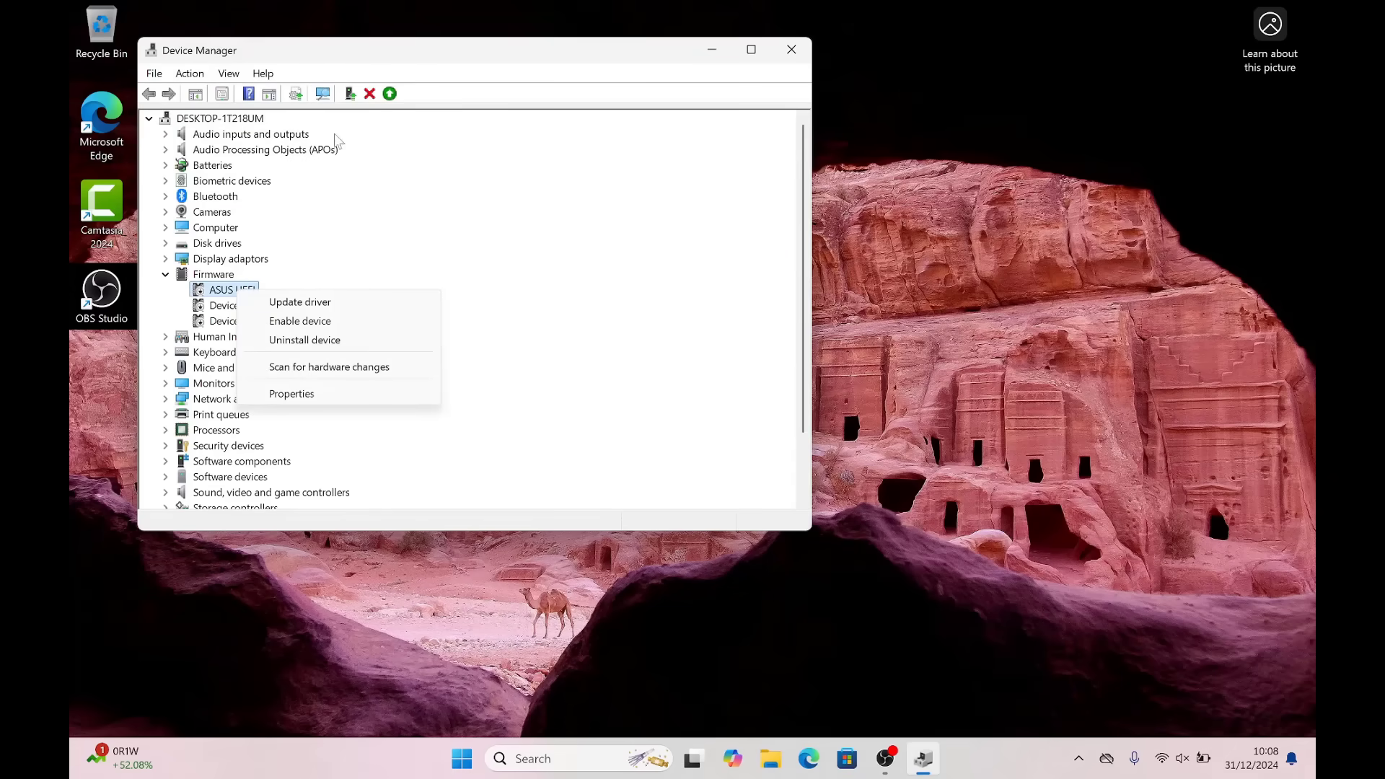
click(441, 92)
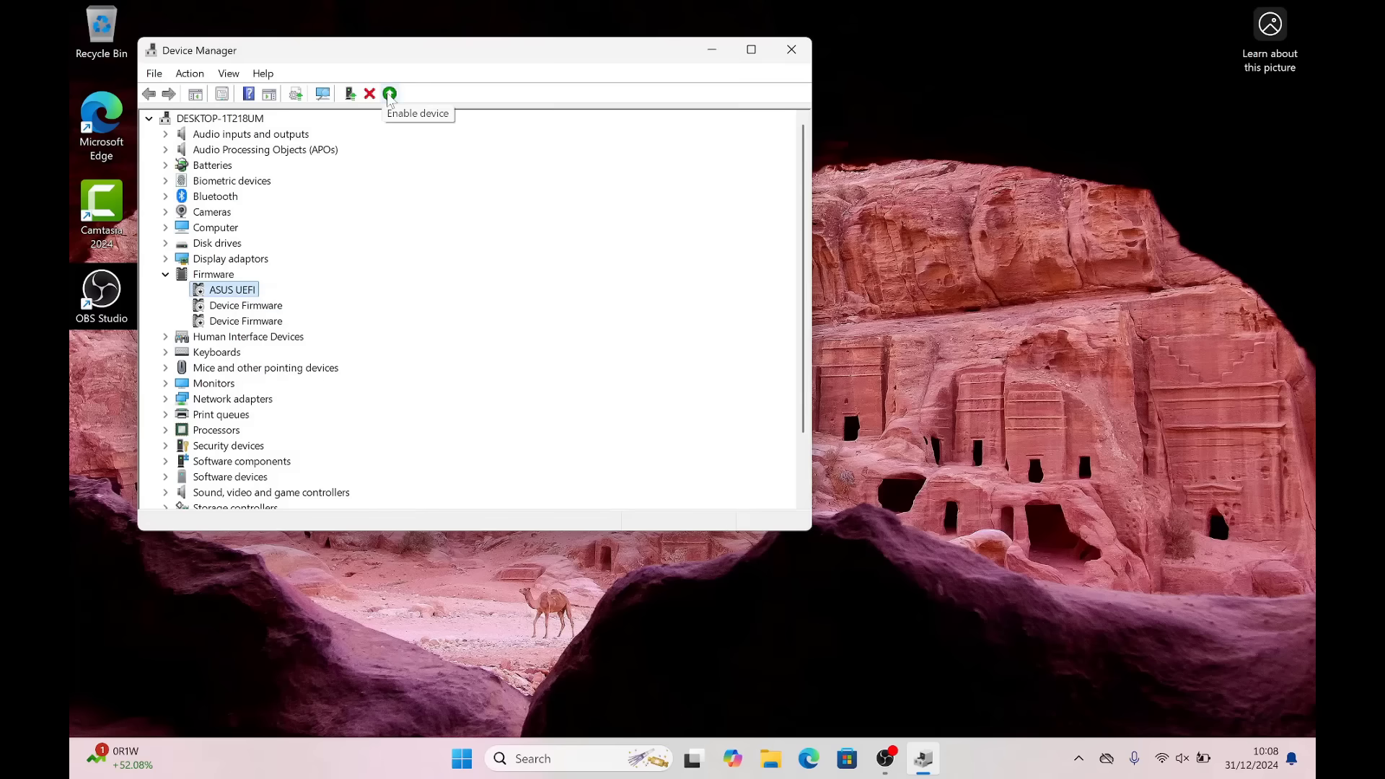
click(390, 95)
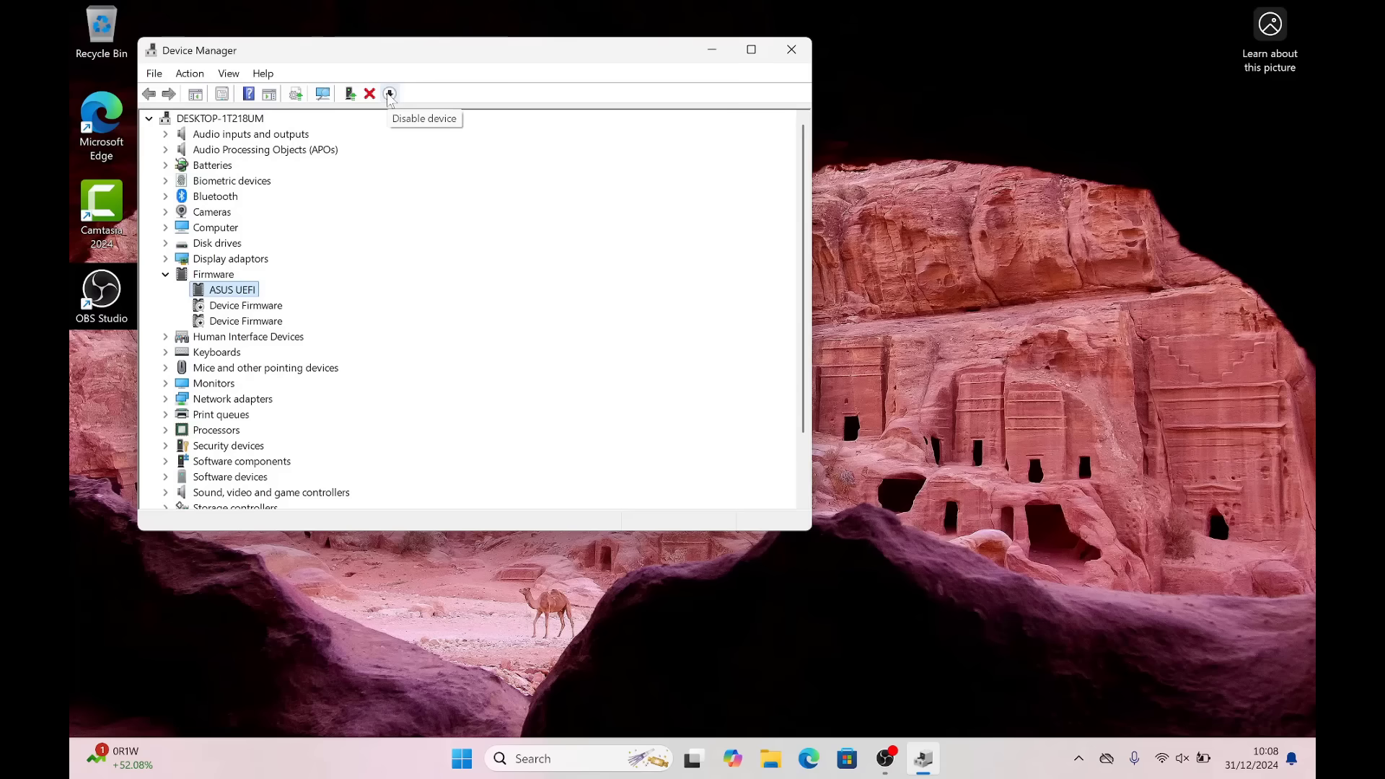
click(241, 309)
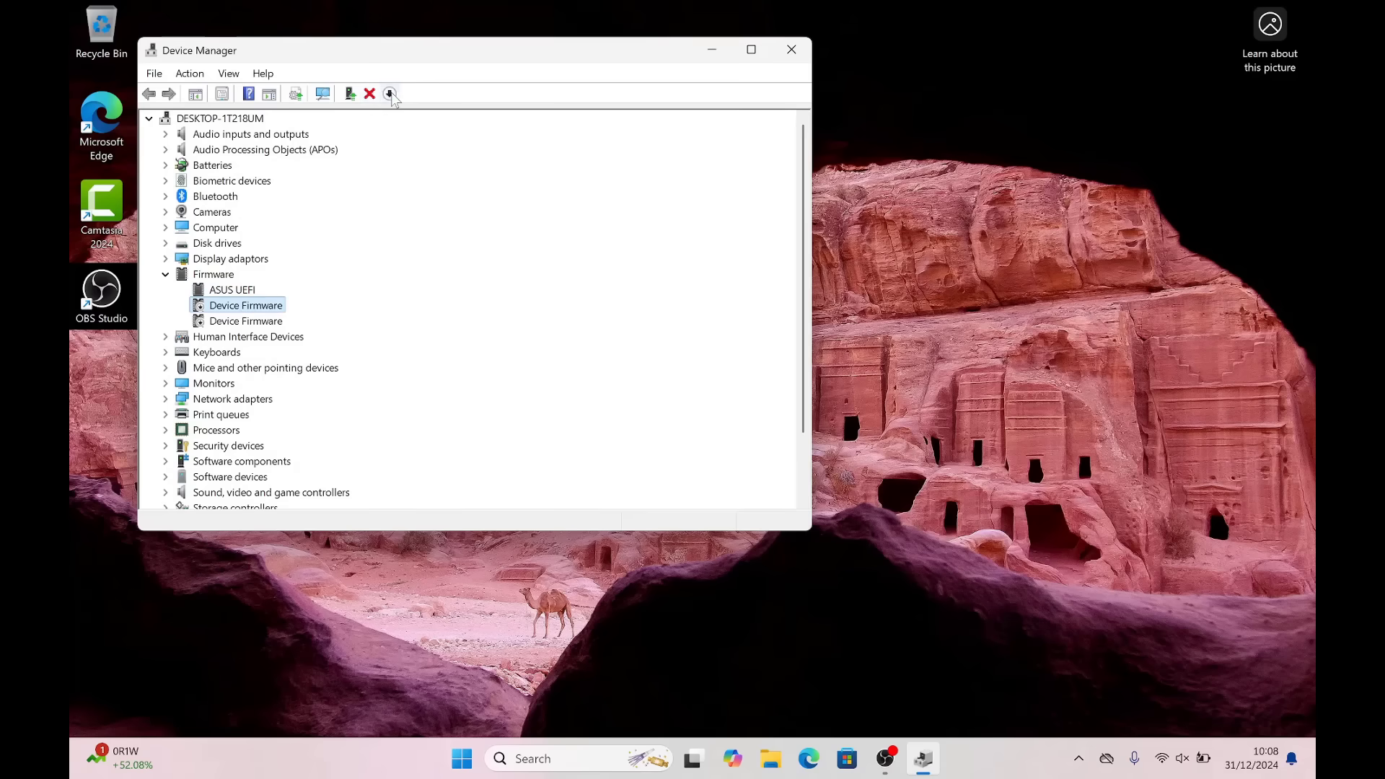
click(390, 95)
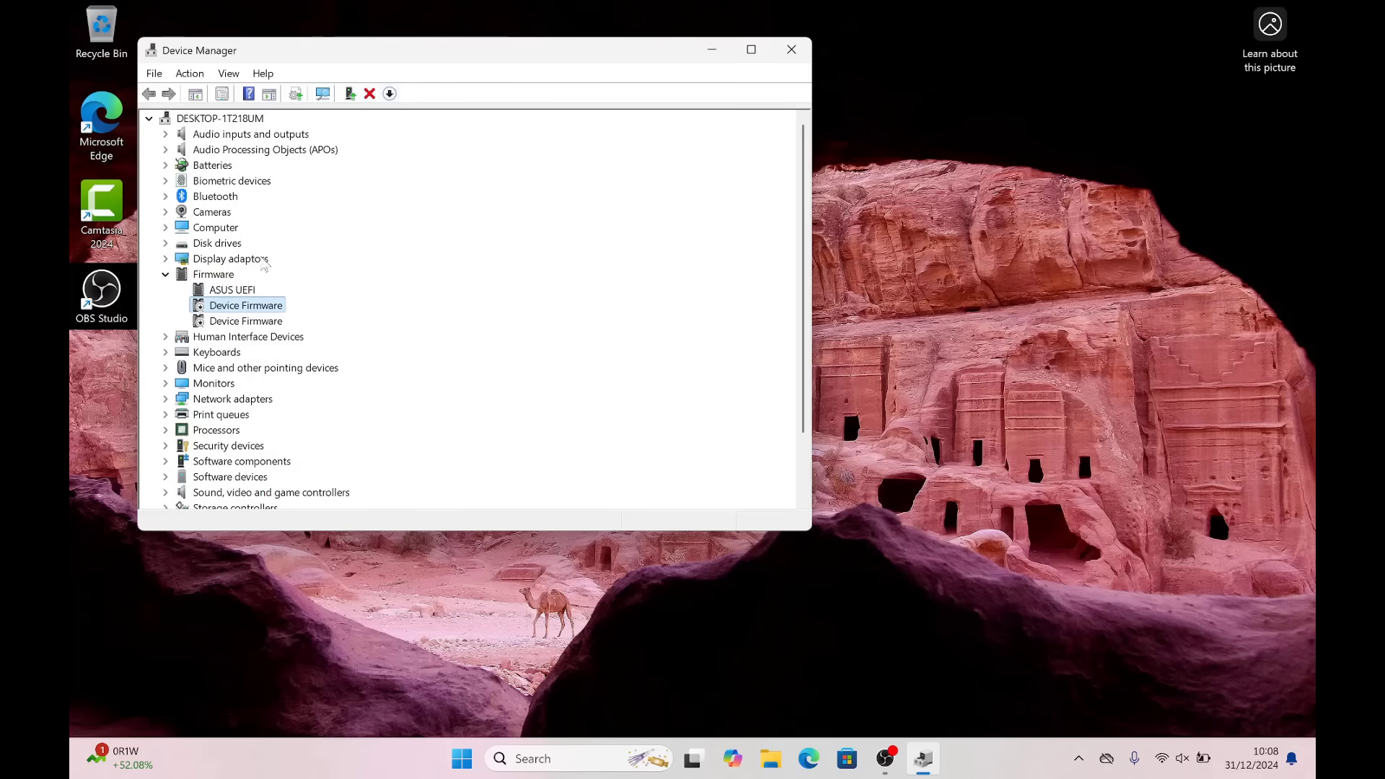
click(241, 324)
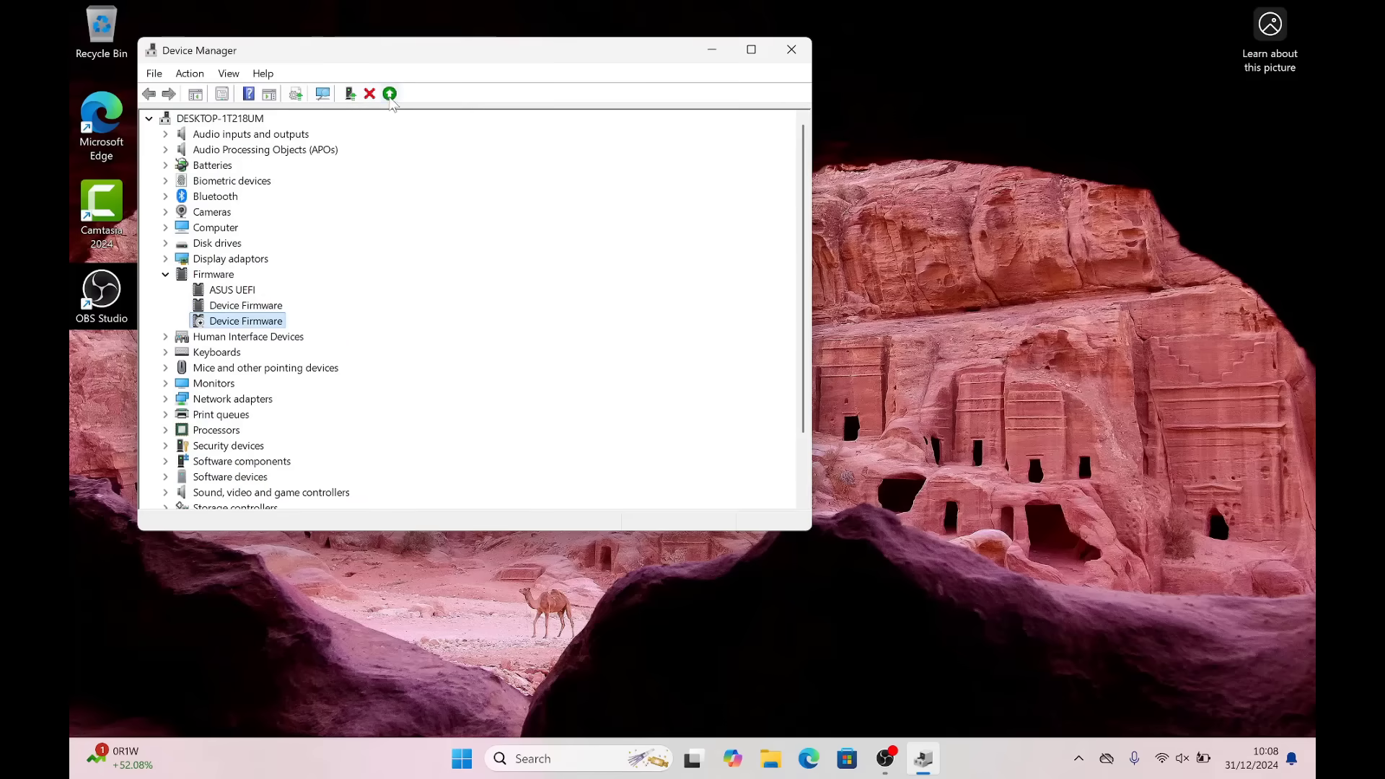
click(389, 94)
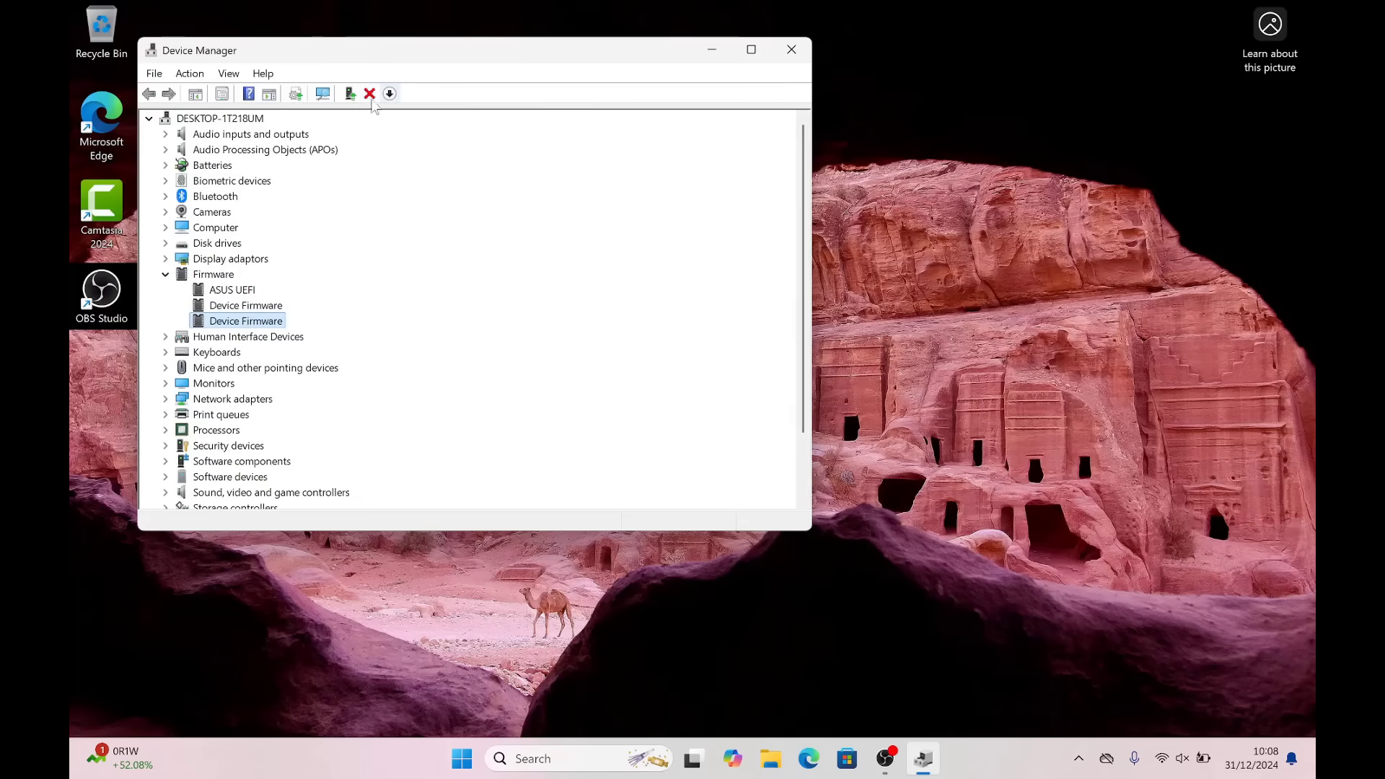